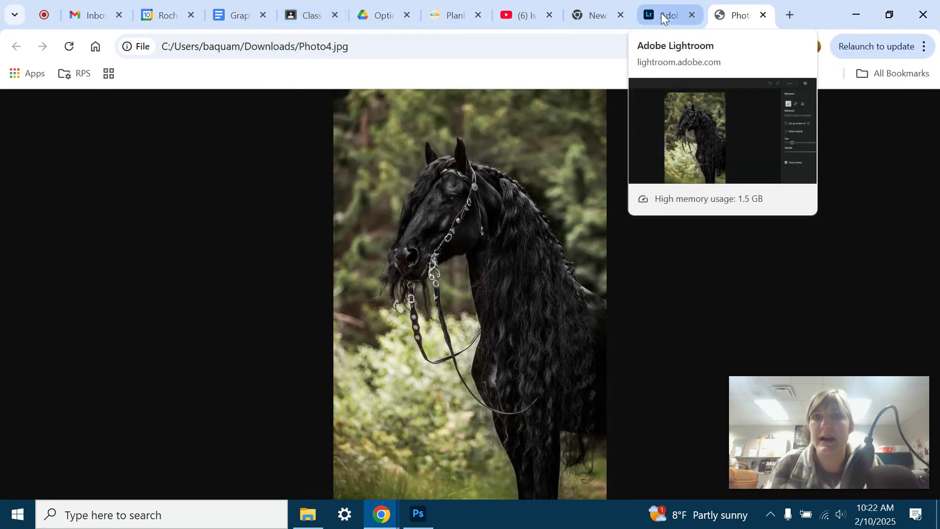
- Switch to Adobe Lightroom and close the open horse photo to return to the photo library
click(662, 15)
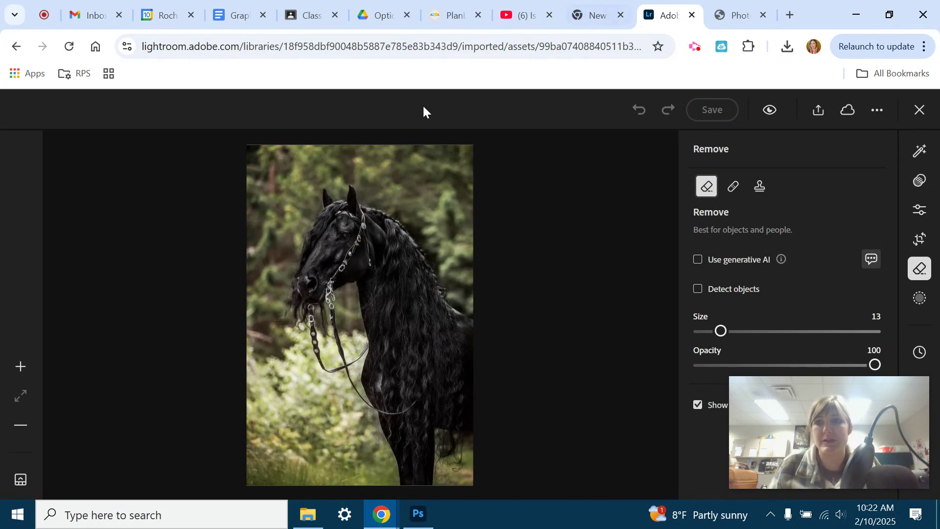
click(920, 112)
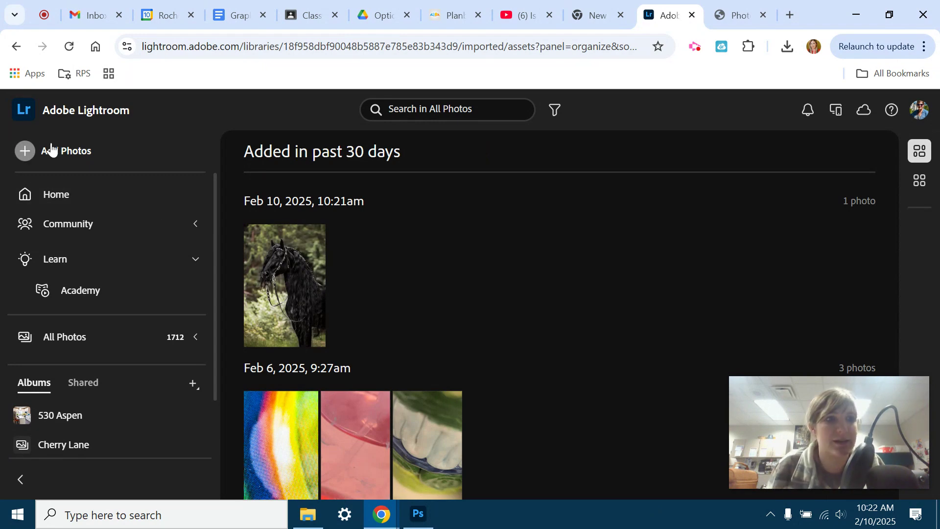
click(67, 152)
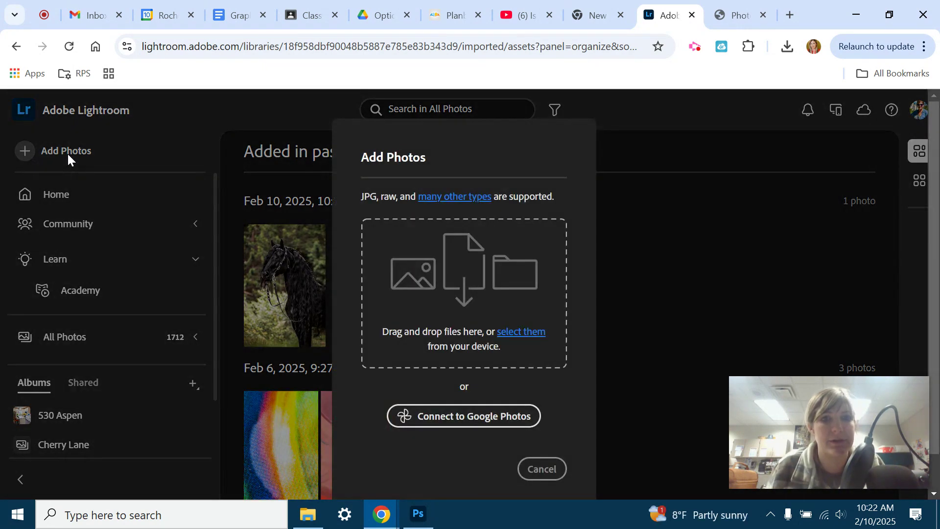
click(517, 332)
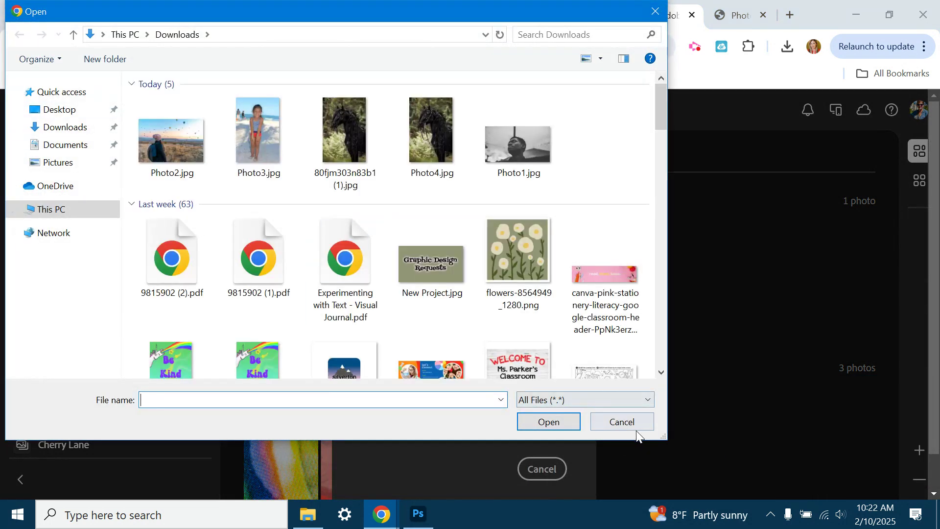
click(630, 423)
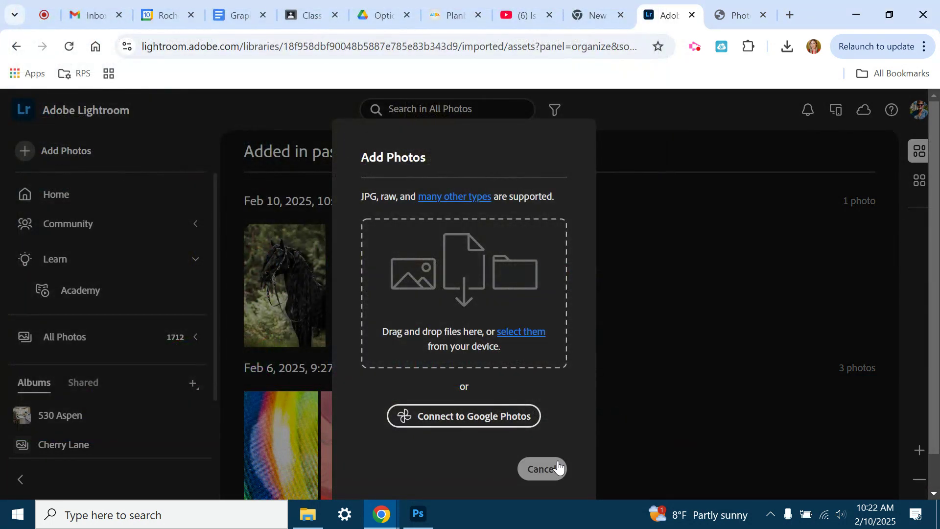
click(542, 469)
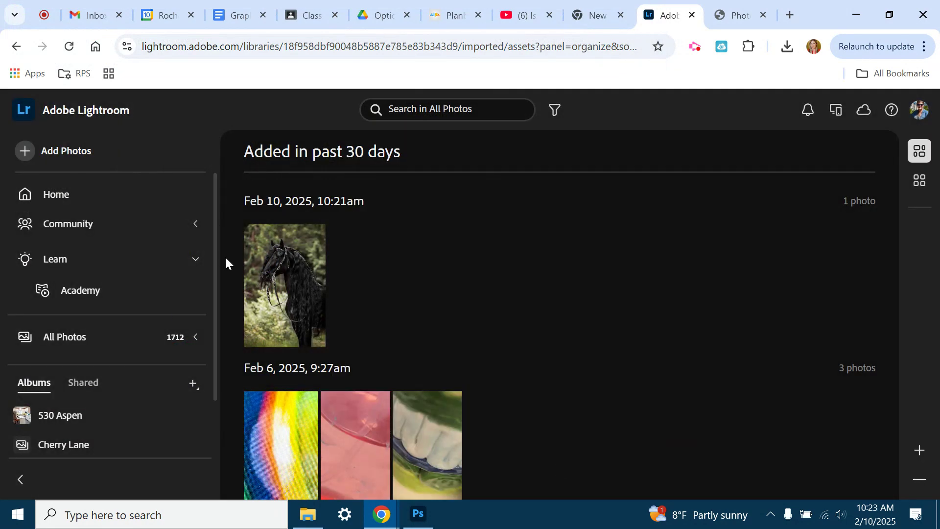
- Open the horse photo for healing and look through the Remove, Heal and Clone tool options
click(295, 293)
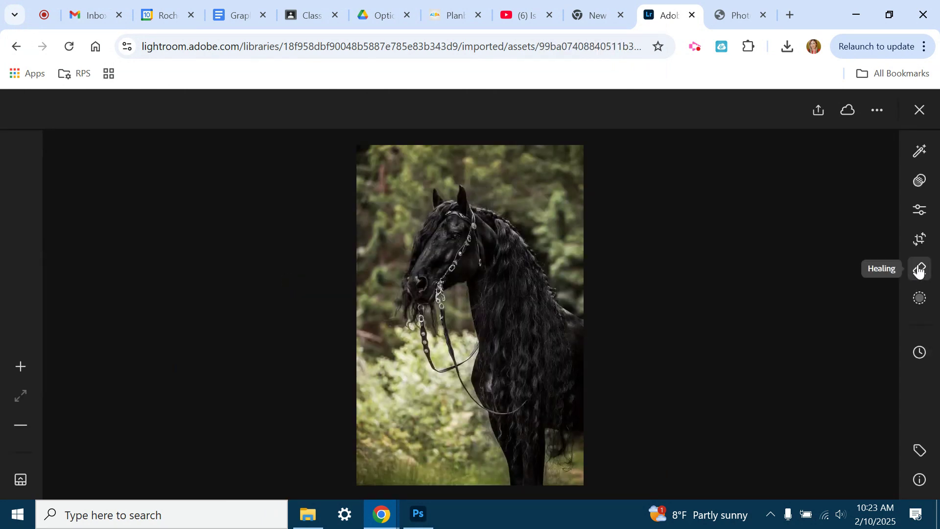
click(918, 270)
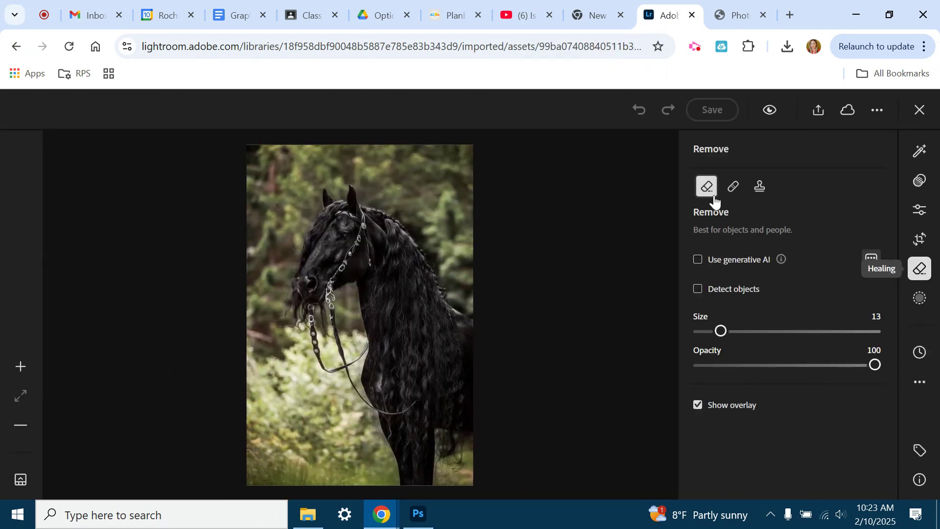
click(734, 188)
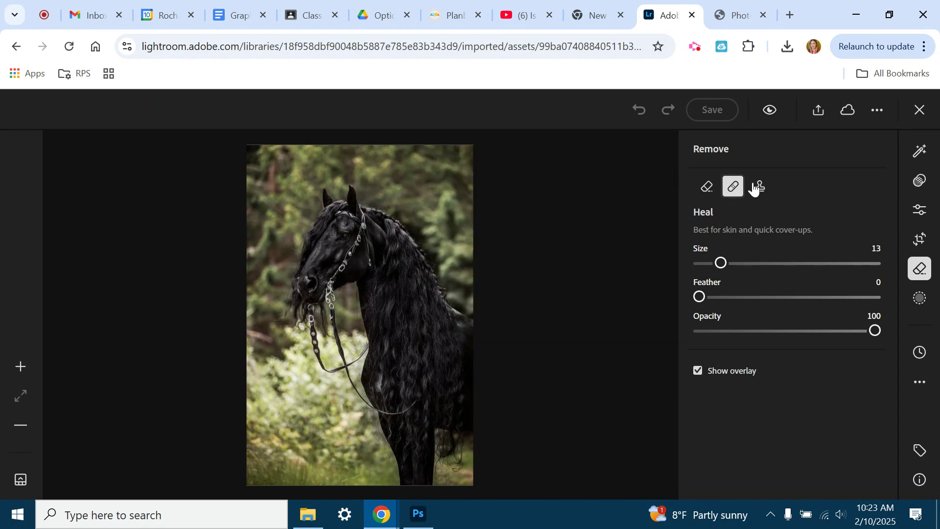
click(756, 188)
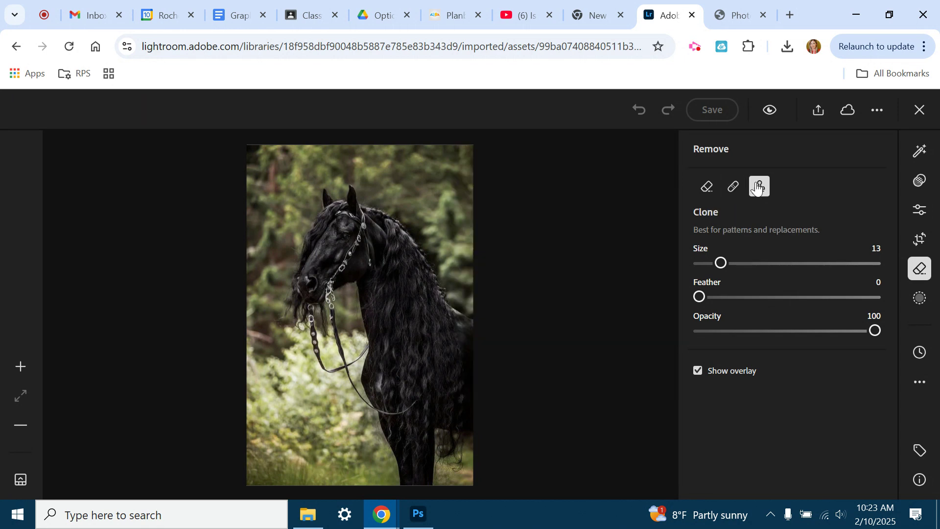
- Try to erase the front rein hanging below the horse's mouth with the Remove tool at size 13
click(706, 189)
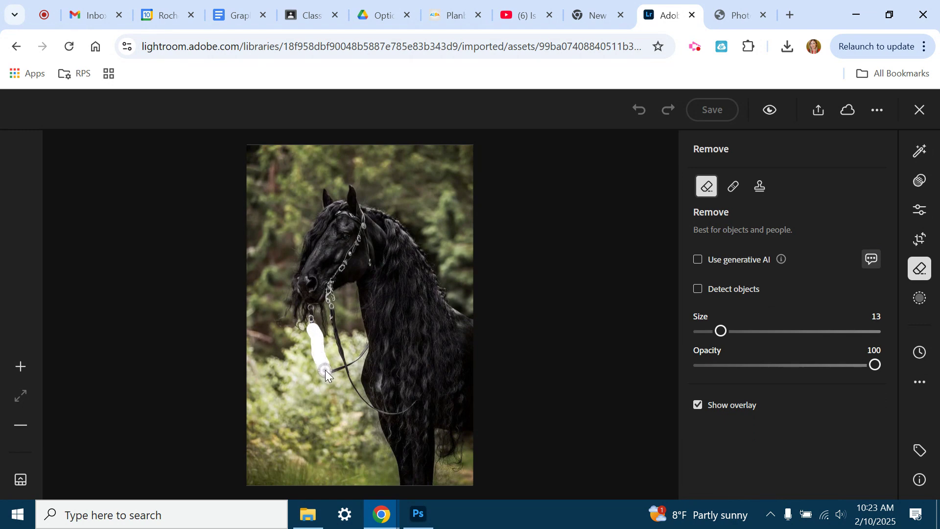
drag(325, 369, 334, 369)
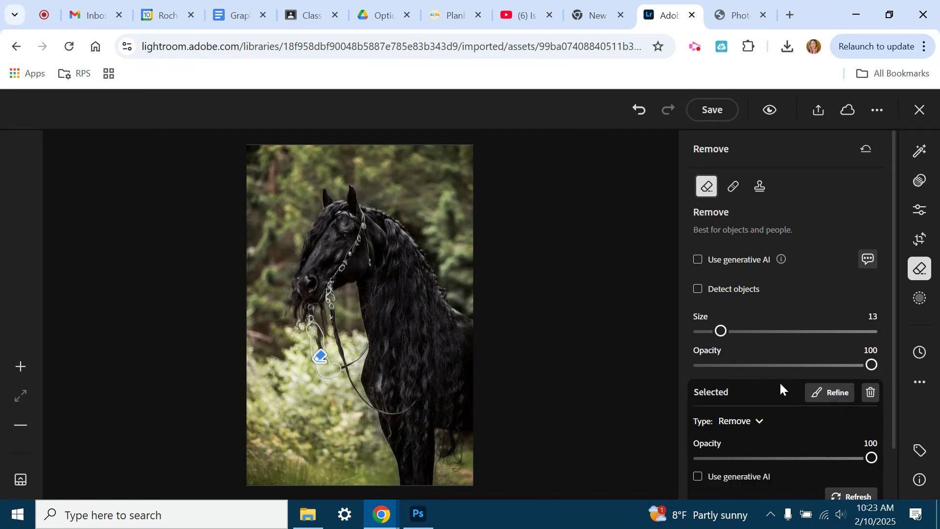
scroll(774, 425, down, 1)
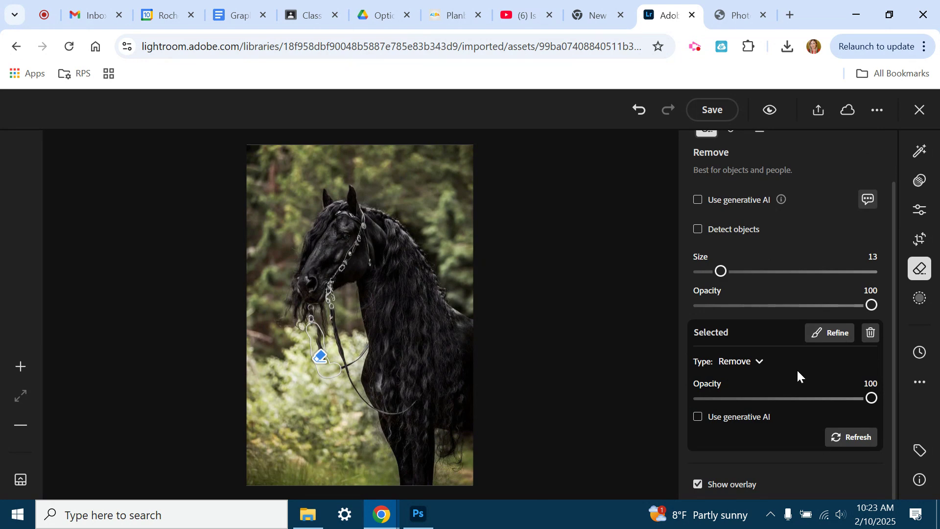
click(640, 111)
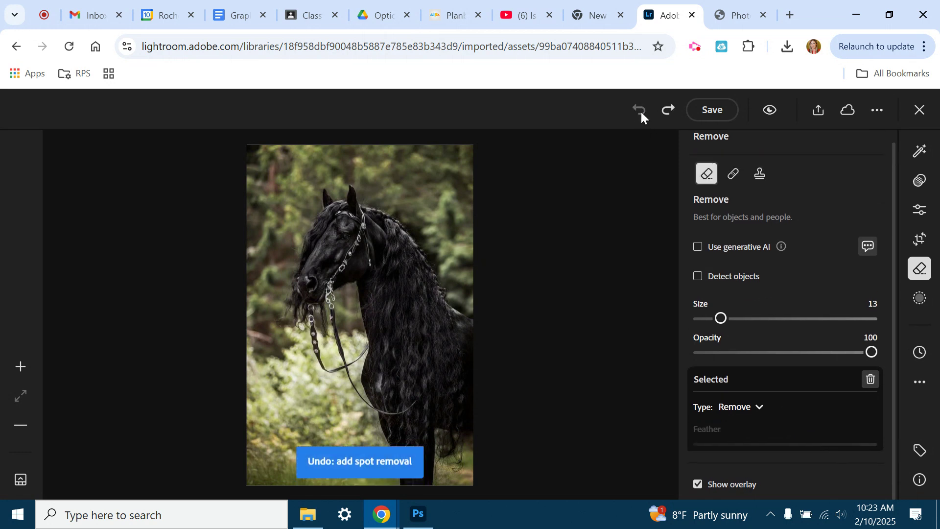
- Heal over the front rein below the horse's mouth at size 13 and move the sample source onto the lower-left foliage
click(735, 188)
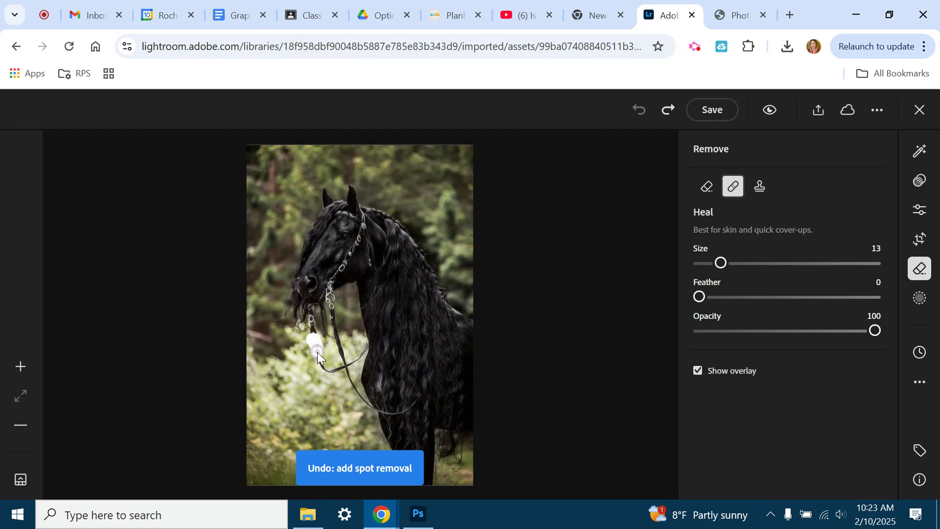
drag(322, 363, 337, 368)
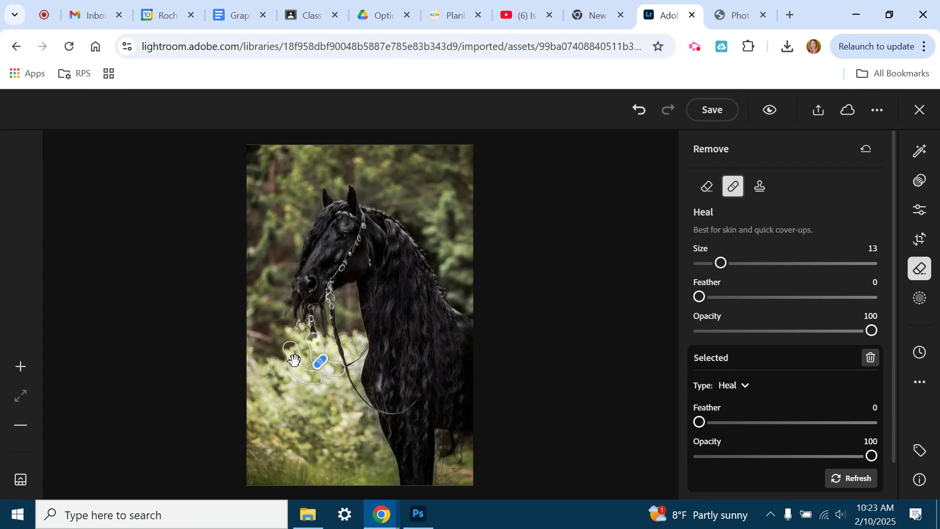
mouse_move(291, 369)
mouse_down()
mouse_move(291, 401)
mouse_move(262, 398)
mouse_move(271, 402)
mouse_up()
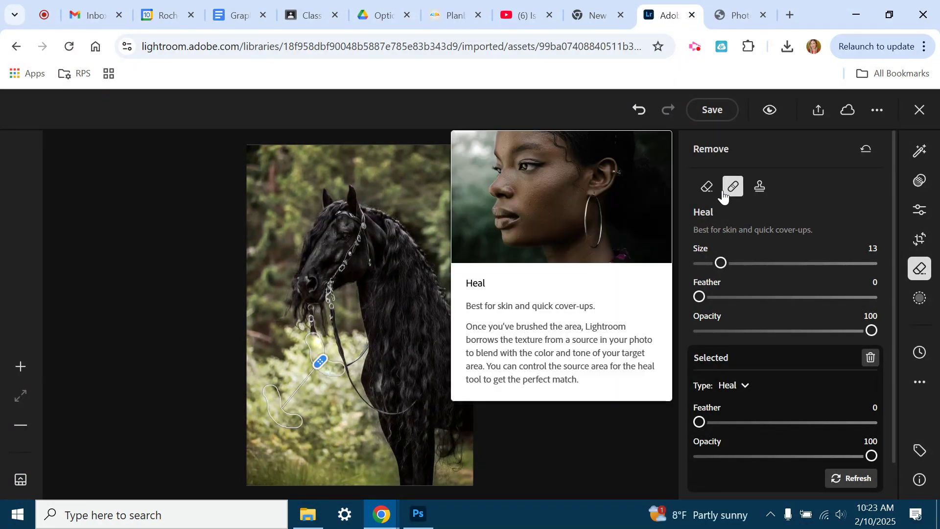
mouse_move(724, 196)
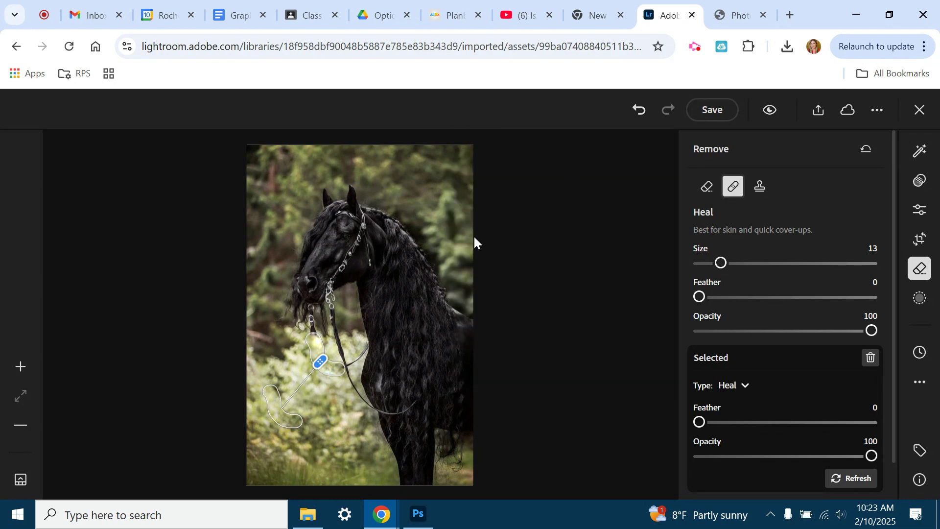
- Switch to Photoshop, create a blank 6 × 4 inch document at 150 ppi, and show the available healing tools
click(419, 514)
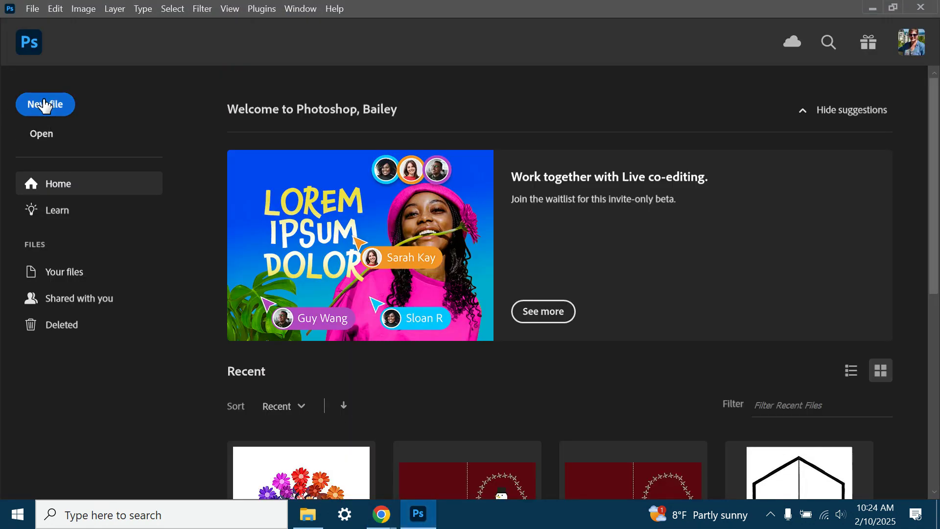
click(44, 104)
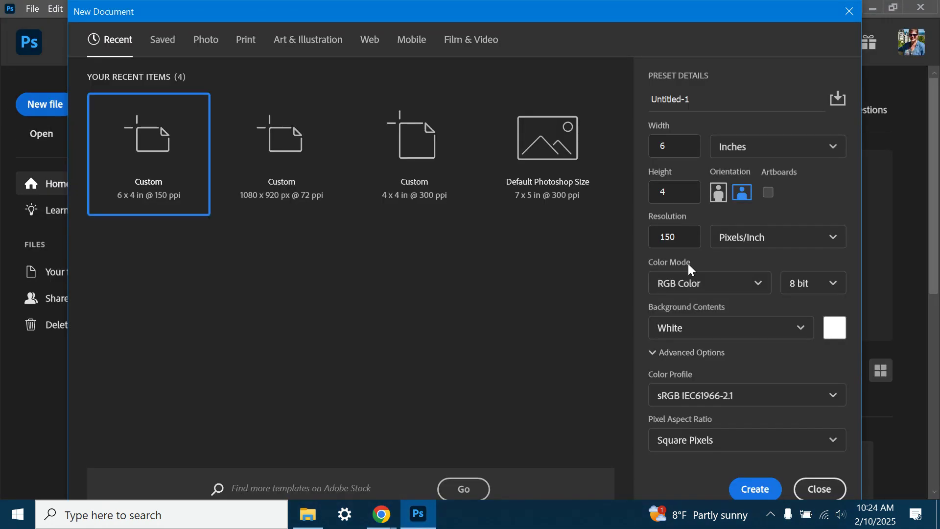
click(765, 492)
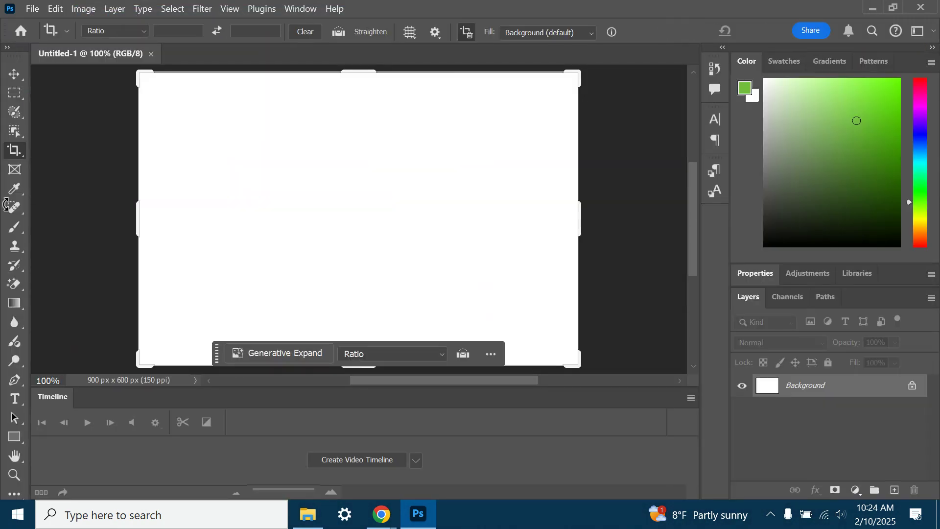
click(14, 206)
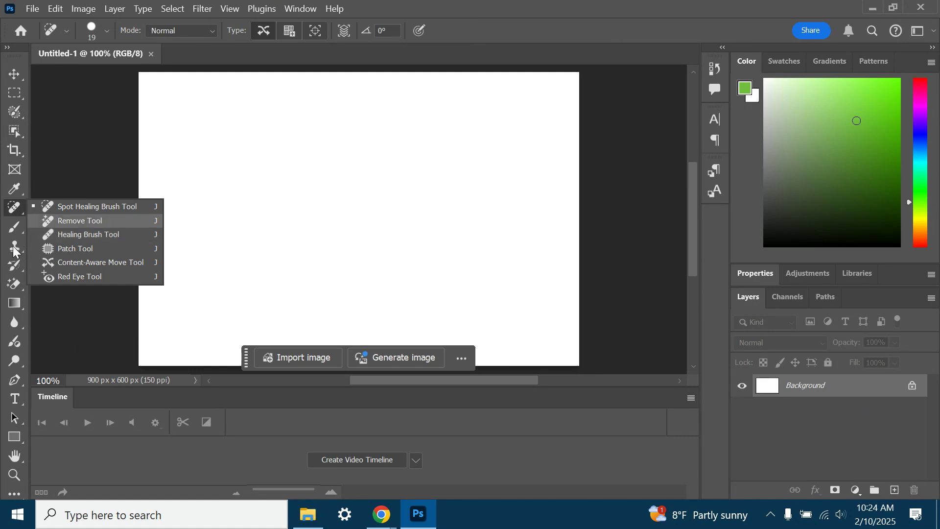
- Switch back to Lightroom and heal over the second rein from the bit down to beside the horse's chest
mouse_move(382, 514)
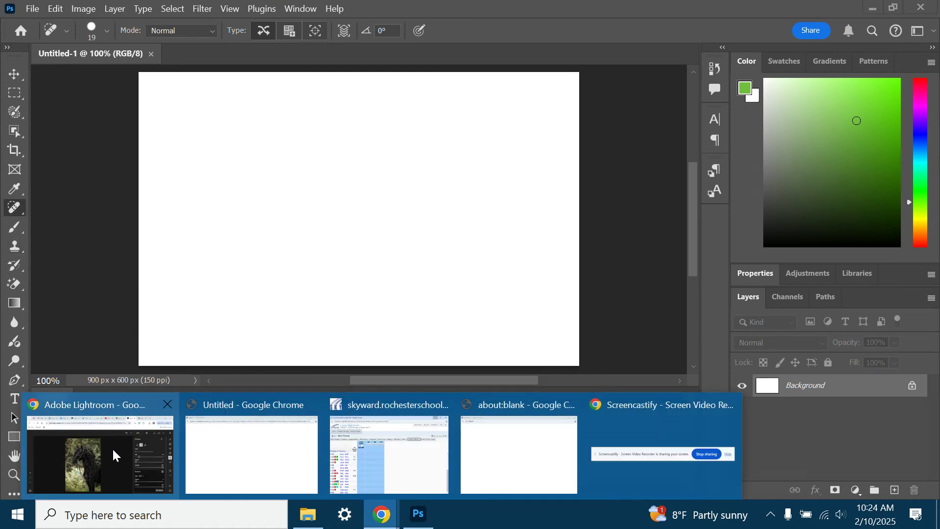
click(105, 455)
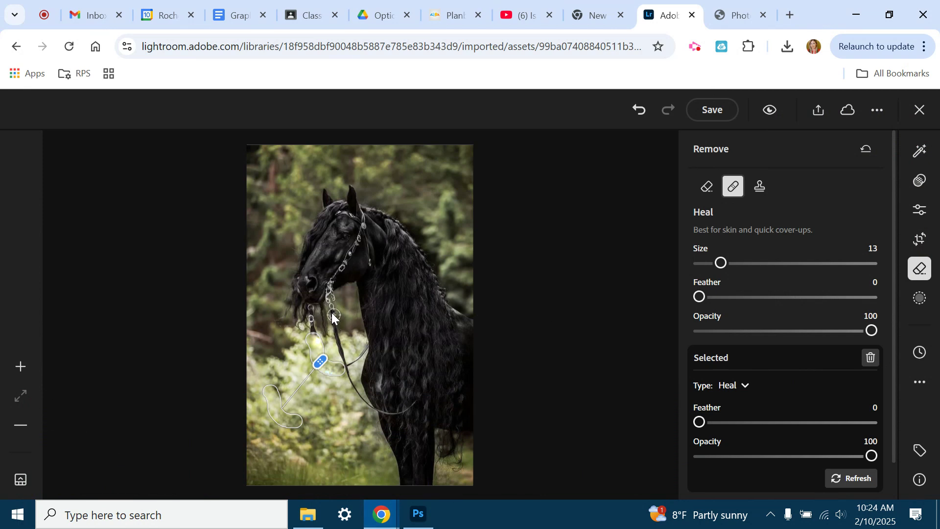
drag(331, 304, 338, 337)
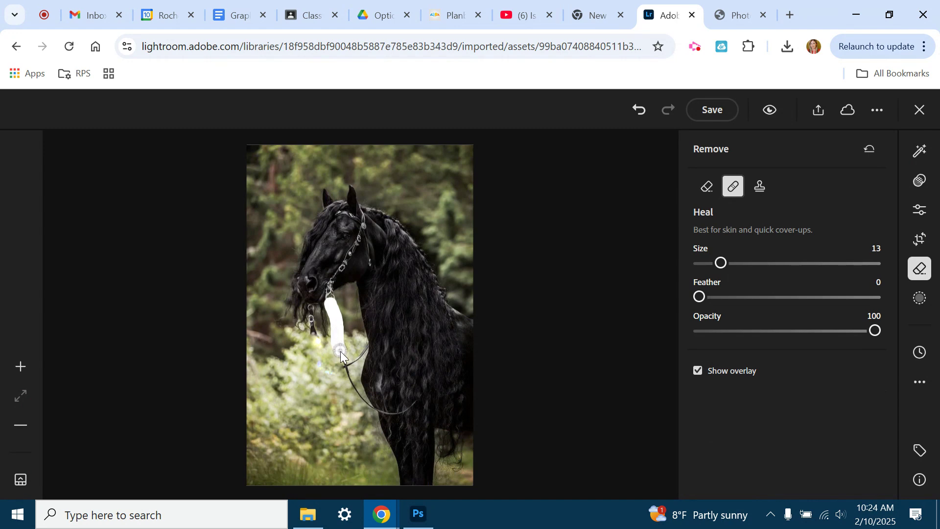
drag(348, 376, 348, 379)
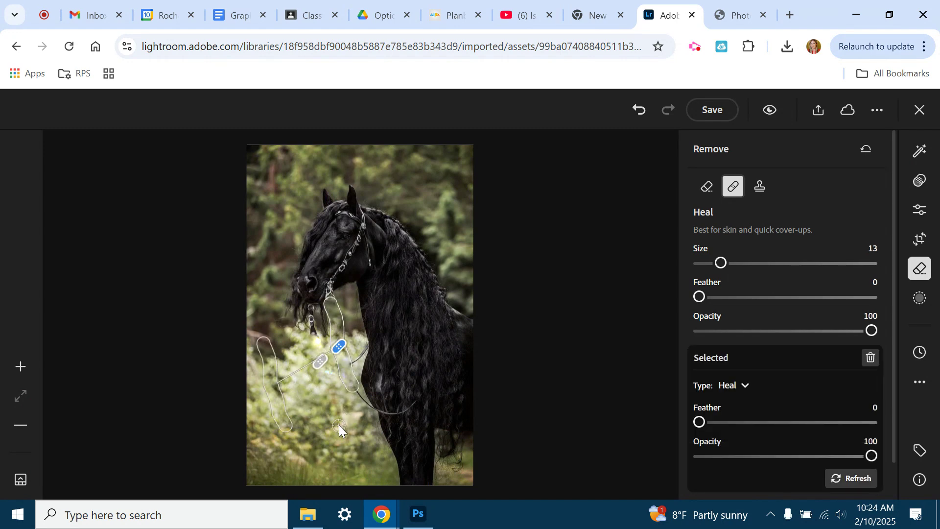
- Use the Remove tool at size 13 to erase the rein remnants beside the neck and across the horse's chest
click(709, 186)
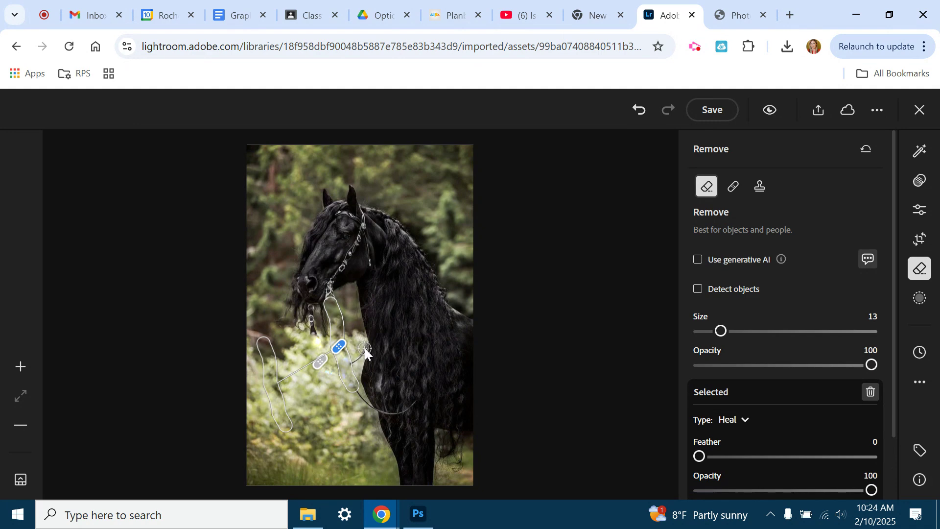
drag(362, 347, 342, 366)
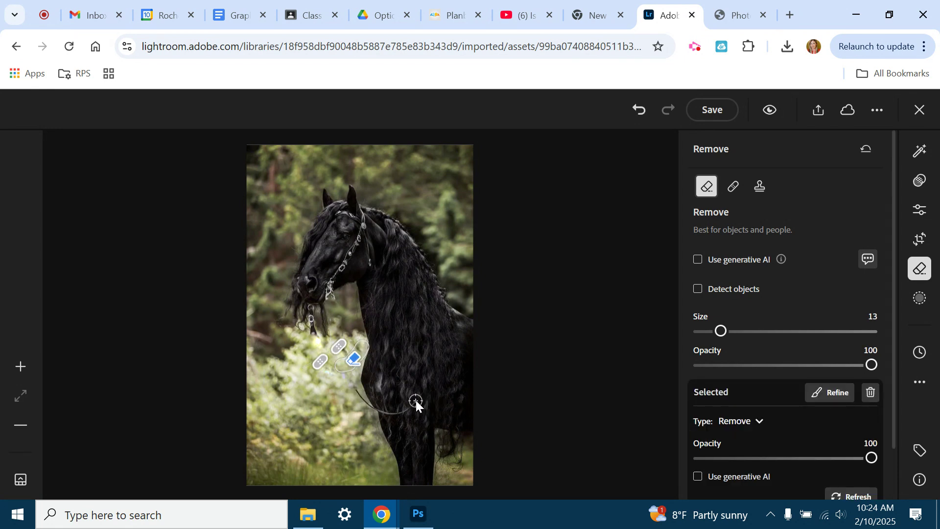
drag(416, 400, 385, 411)
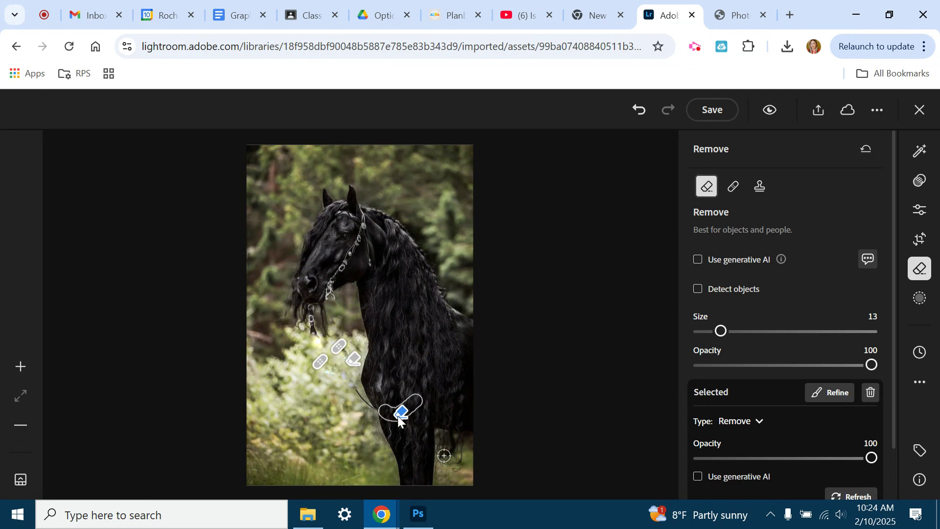
- Hide the edit overlay and remove the last piece of rein in front of the horse's chest
scroll(811, 425, down, 2)
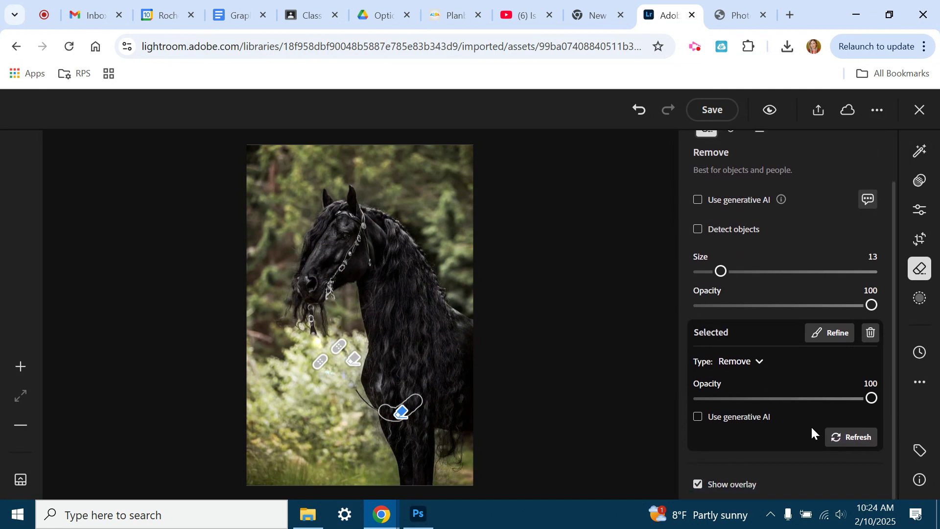
click(697, 485)
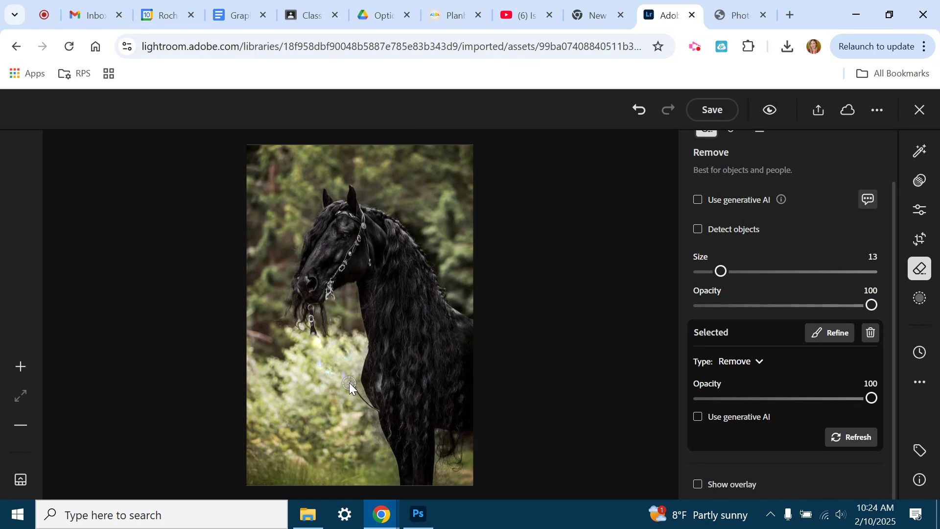
drag(350, 385, 371, 415)
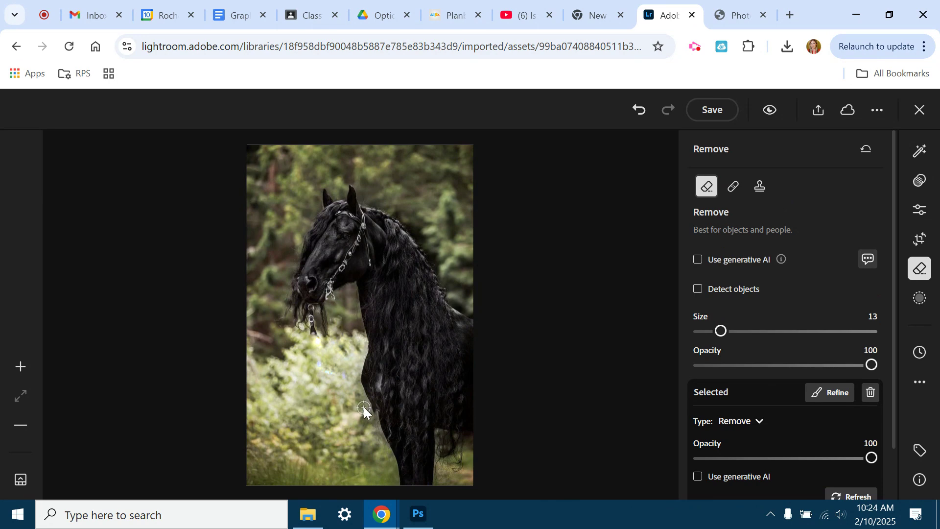
drag(365, 411, 370, 414)
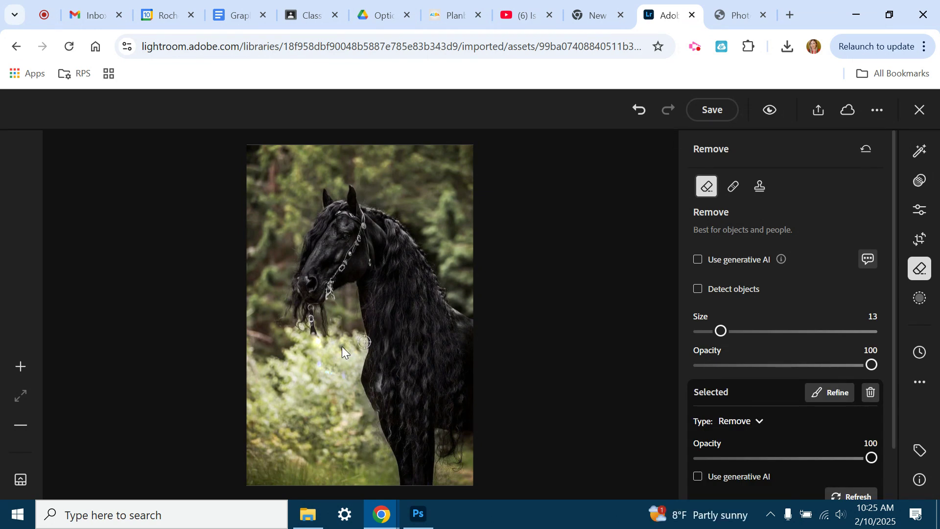
- Try to erase the strap hanging below the horse's chin with the Remove tool at size 13, and undo it
click(20, 371)
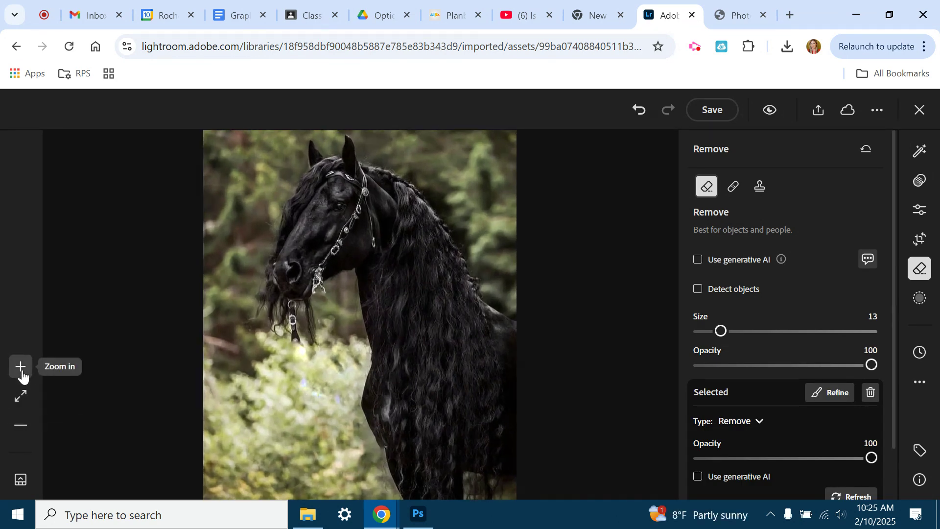
click(20, 368)
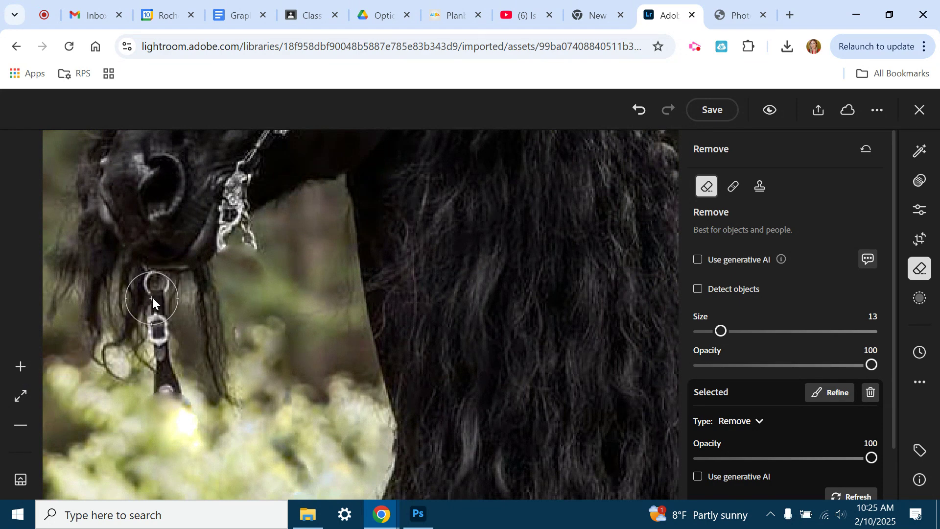
mouse_move(152, 298)
mouse_down()
mouse_move(174, 404)
mouse_move(215, 433)
mouse_up()
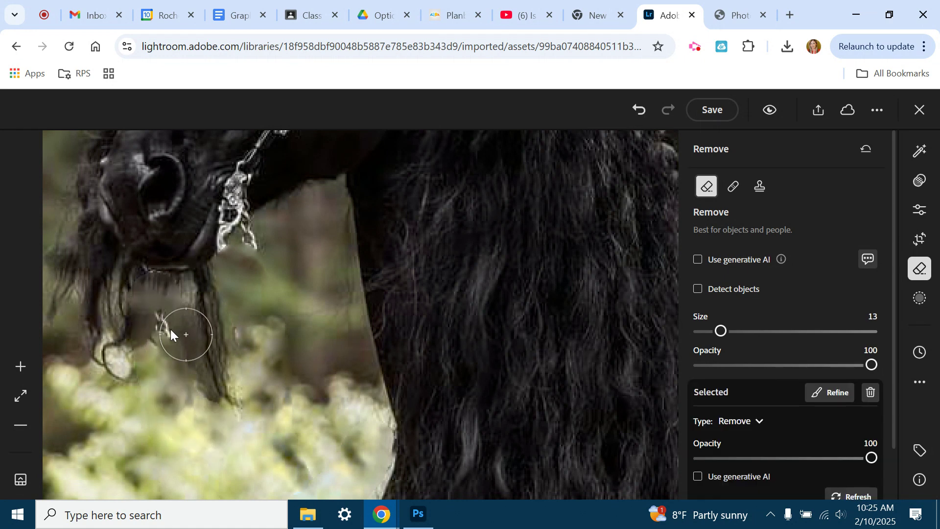
click(637, 111)
- Try healing the hanging chin strap at size 13, showing the edit overlay and moving the sample area onto the foliage beside it
click(734, 186)
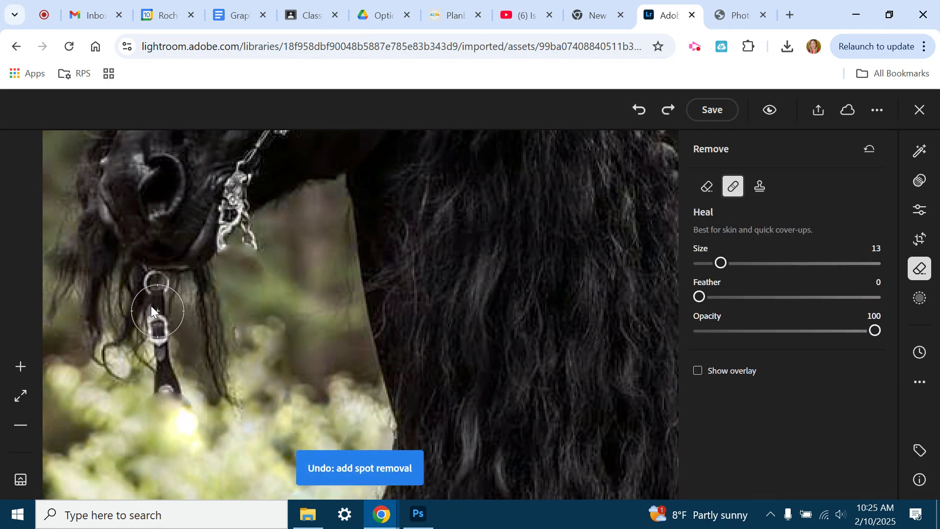
mouse_move(154, 296)
mouse_down()
mouse_move(178, 400)
mouse_move(174, 424)
mouse_up()
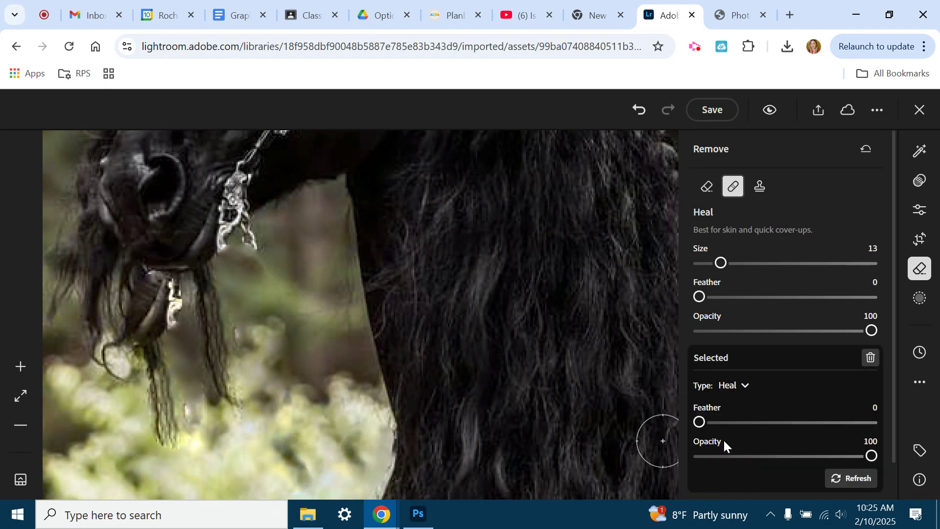
scroll(819, 456, down, 1)
mouse_move(696, 488)
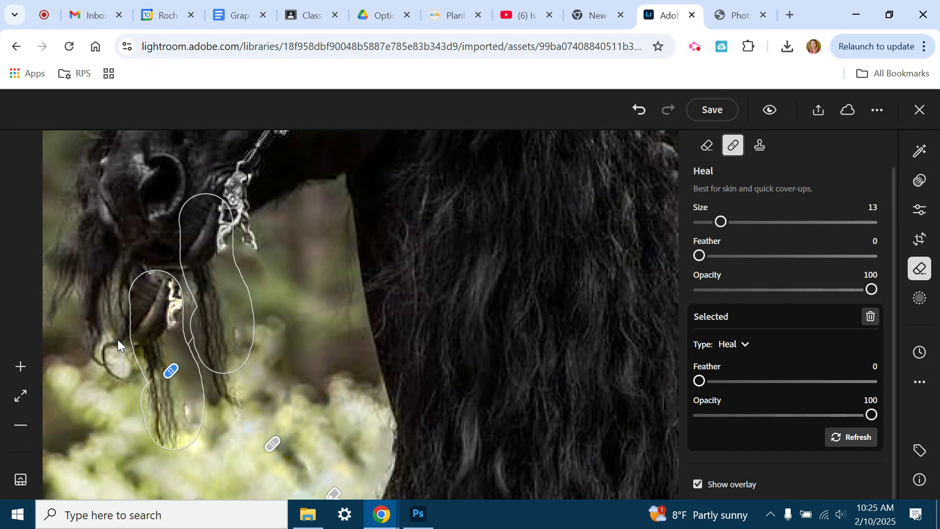
mouse_move(221, 274)
mouse_down()
mouse_move(254, 293)
mouse_move(315, 372)
mouse_move(282, 347)
mouse_move(140, 426)
mouse_move(66, 416)
mouse_move(77, 418)
mouse_up()
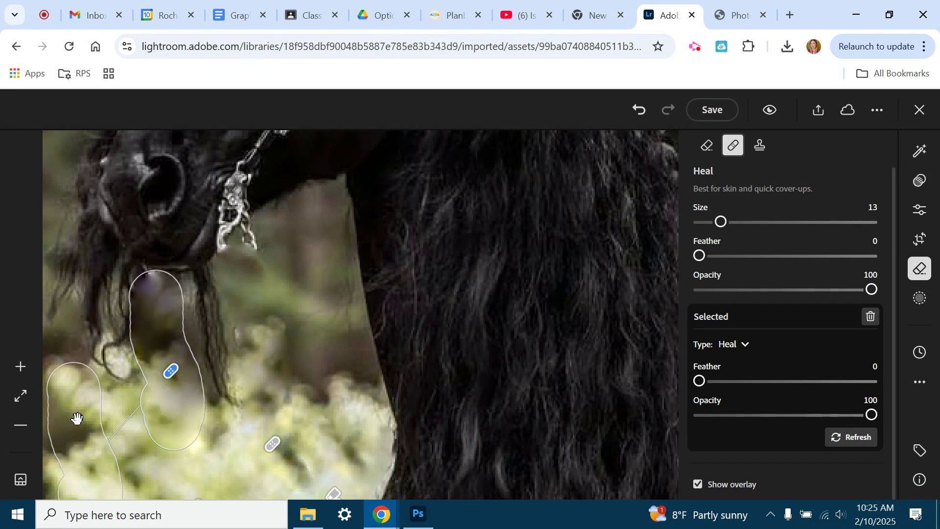
- Undo the sample area change and the heal on the hanging chin strap
key(Escape)
click(639, 112)
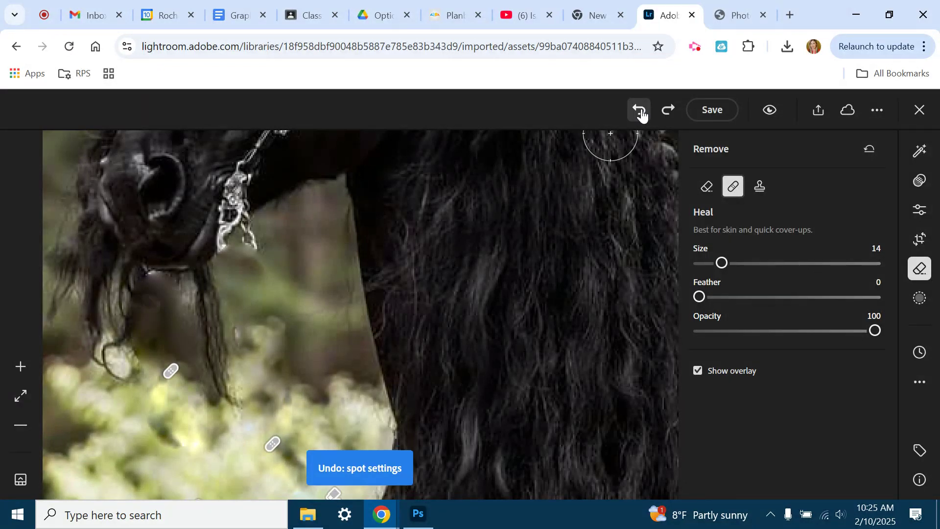
click(642, 113)
click(642, 113)
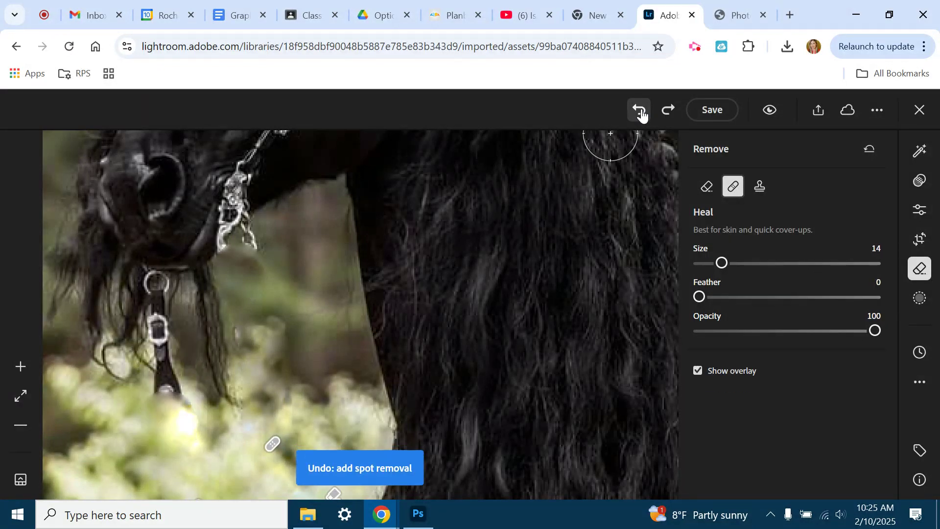
- Erase the strap hanging below the chin with the Remove tool at size 14 and hide the edit overlay
click(707, 188)
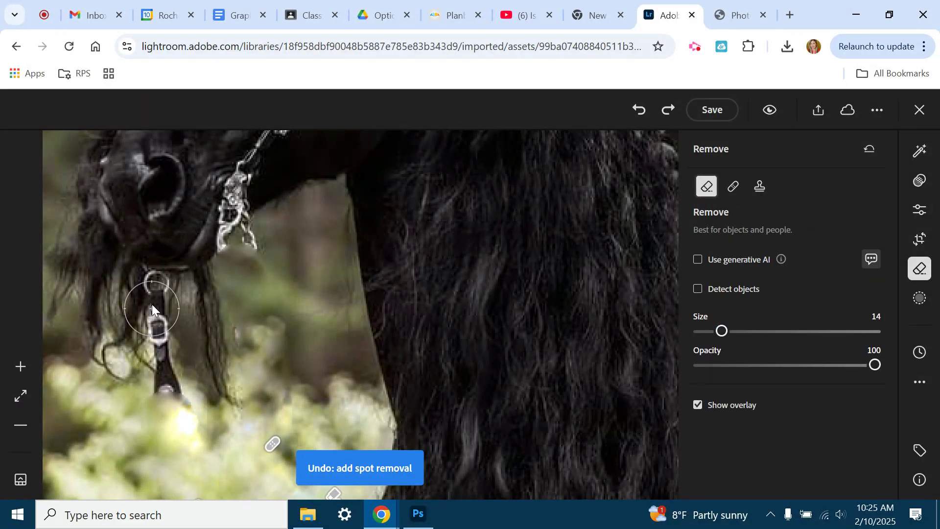
drag(152, 295, 163, 389)
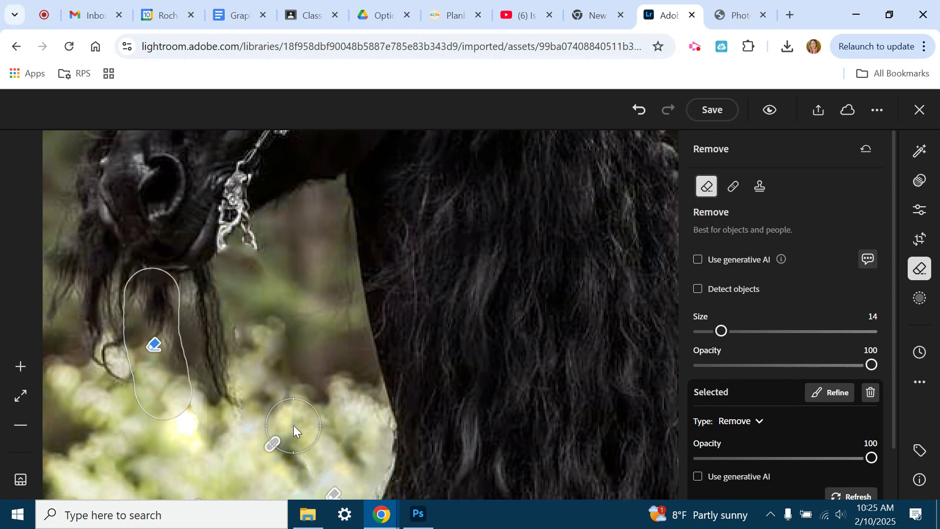
scroll(834, 430, down, 2)
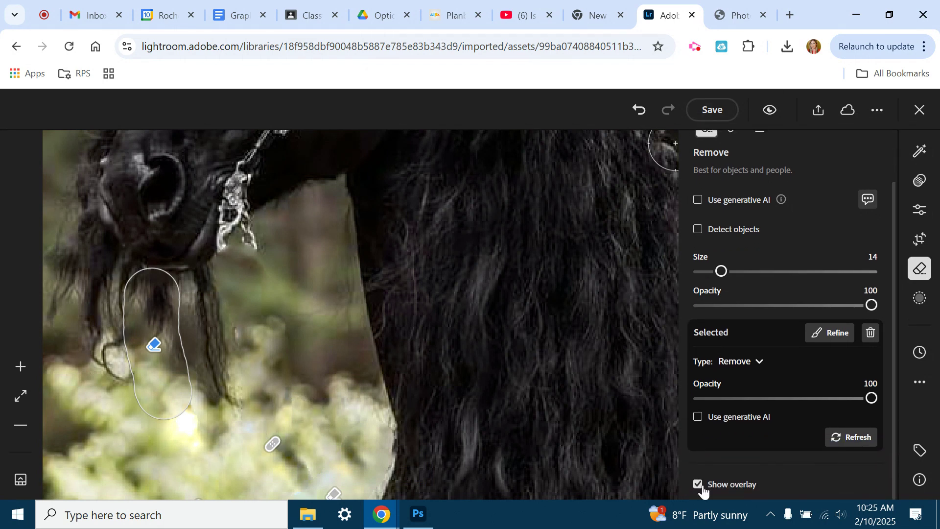
click(698, 484)
- Set the Remove brush size to 13 and erase the bit hardware and chain pieces beside the horse's mouth
key(bracketleft)
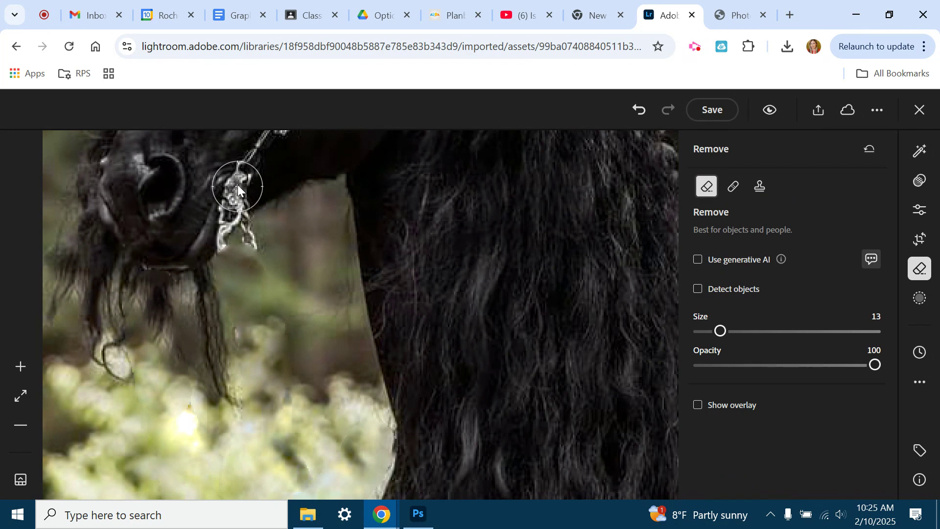
drag(237, 184, 228, 192)
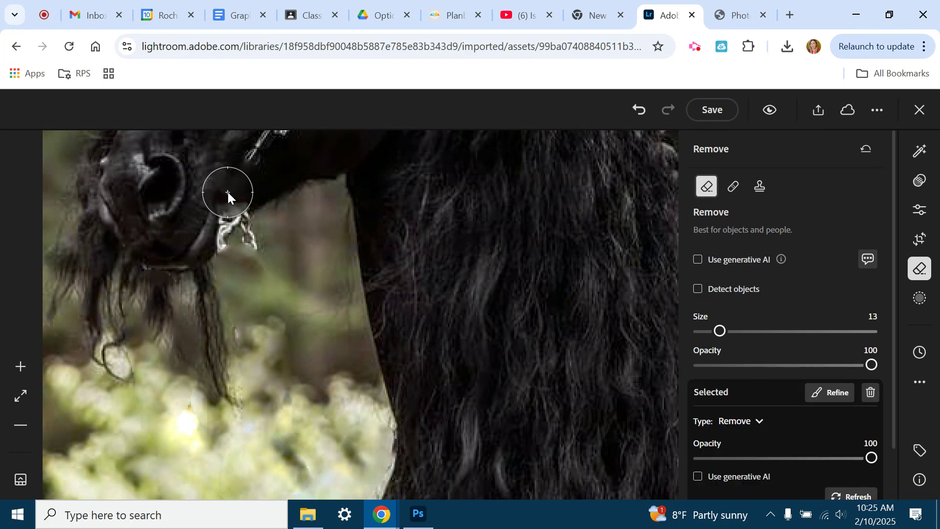
drag(265, 273, 256, 244)
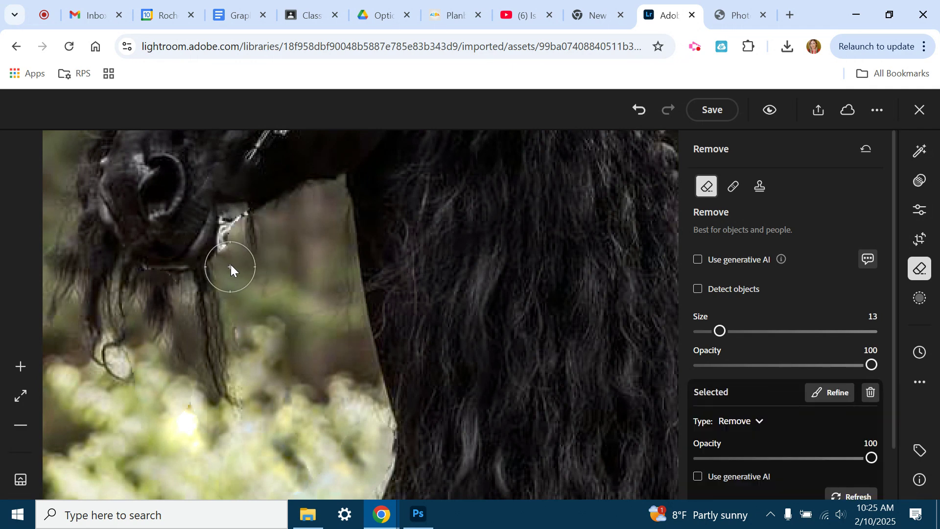
drag(219, 248, 256, 213)
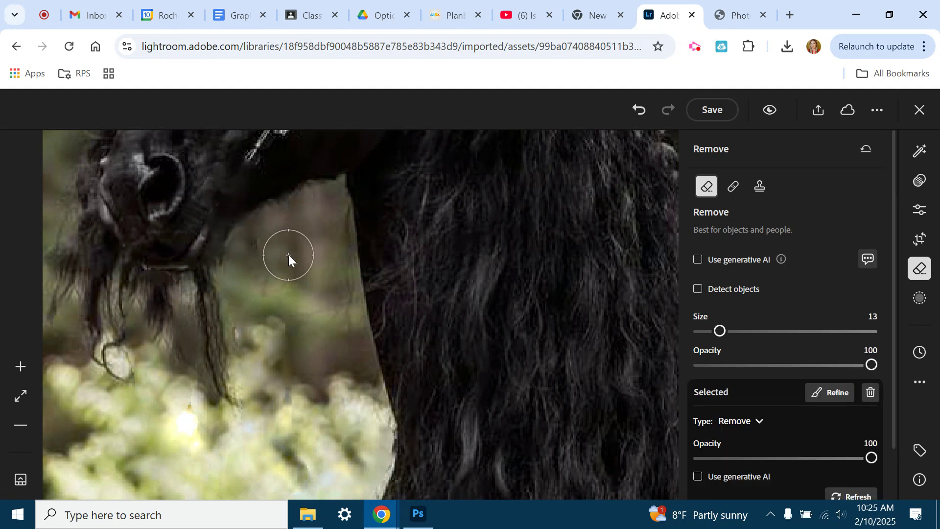
- Erase the bridle's cheek, throat and brow straps from the horse's head with the Remove tool at size 13
click(21, 431)
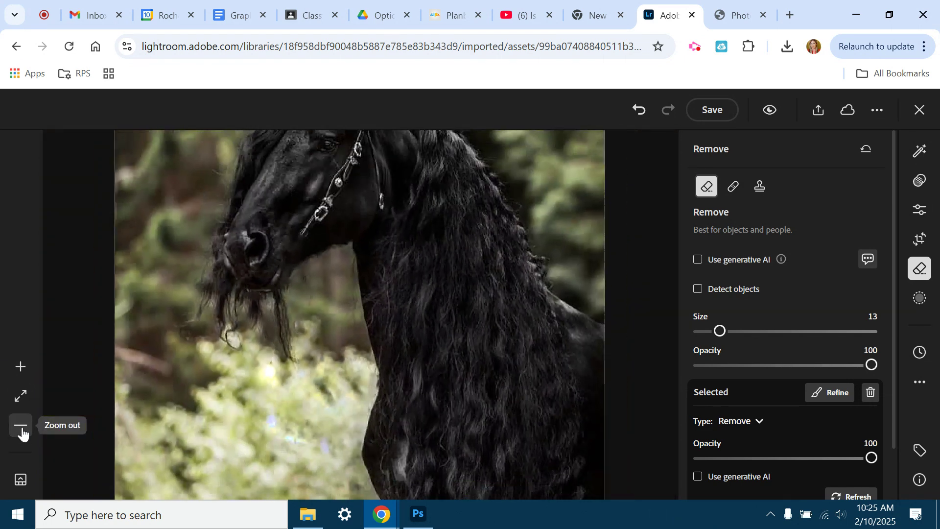
click(22, 432)
click(22, 432)
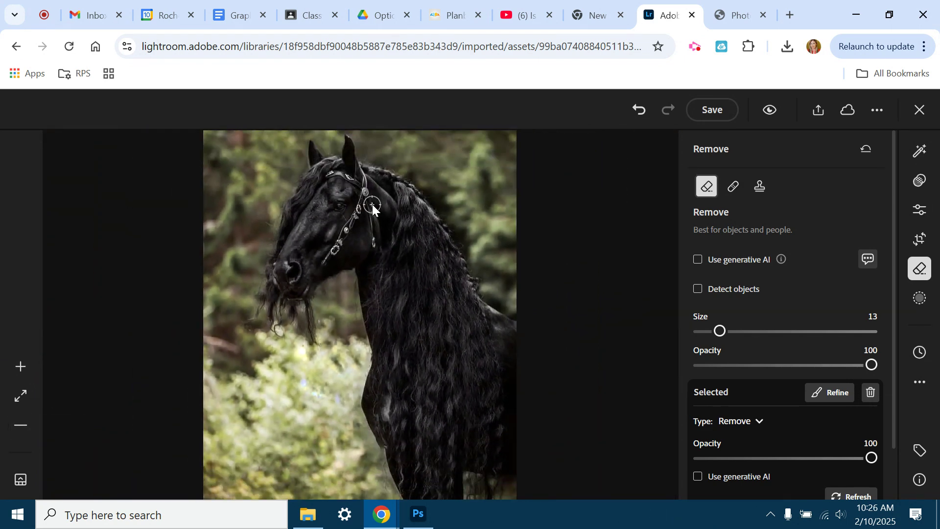
drag(363, 186, 363, 201)
drag(353, 222, 322, 266)
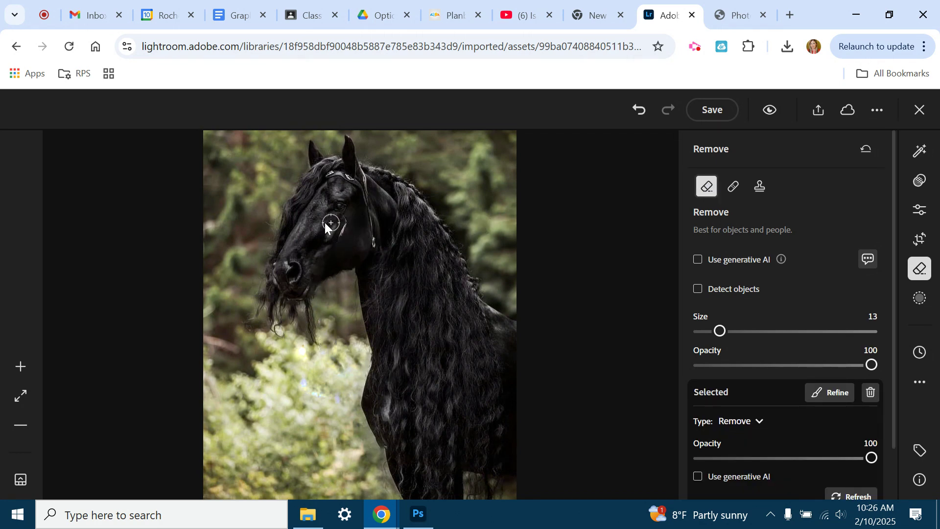
drag(349, 222, 337, 239)
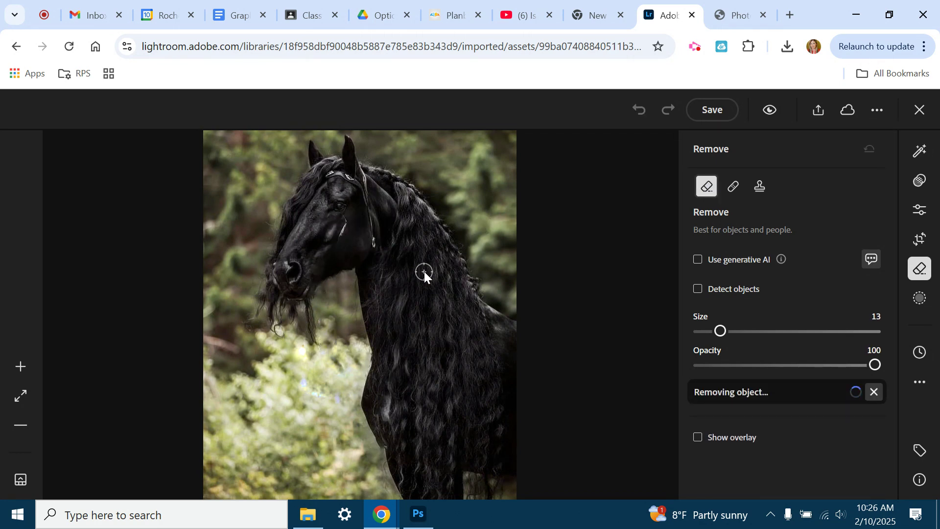
drag(366, 185, 374, 245)
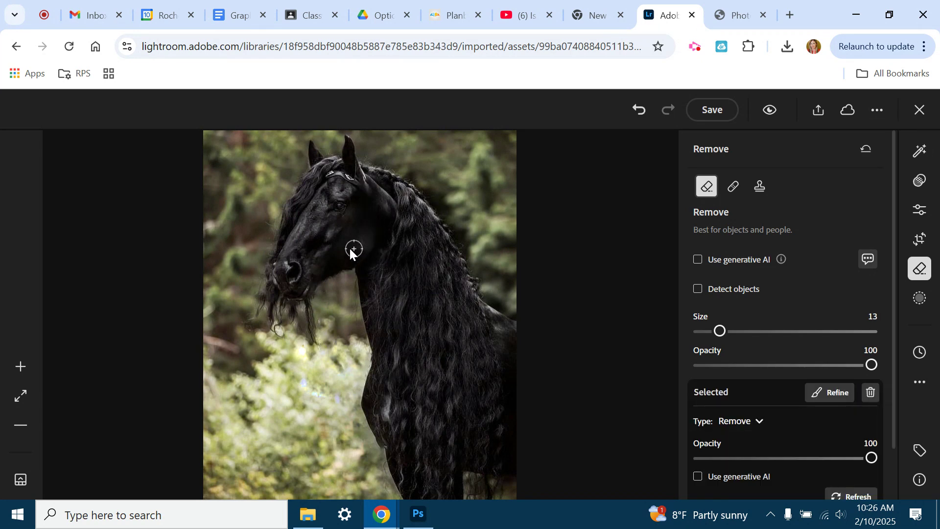
mouse_move(363, 184)
mouse_down()
mouse_move(331, 176)
mouse_move(362, 178)
mouse_up()
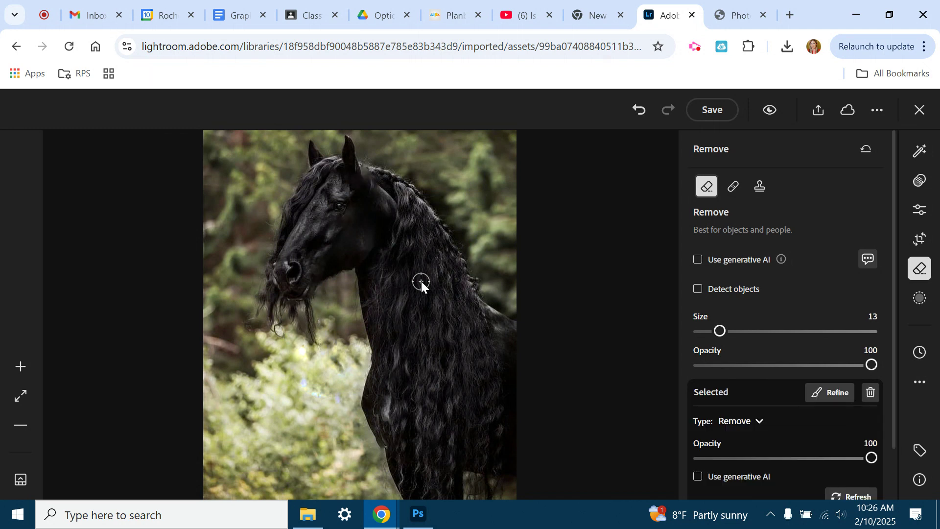
- Try to erase the bridle remnant behind the horse's ear with two size 13 spots, undoing each one
click(362, 170)
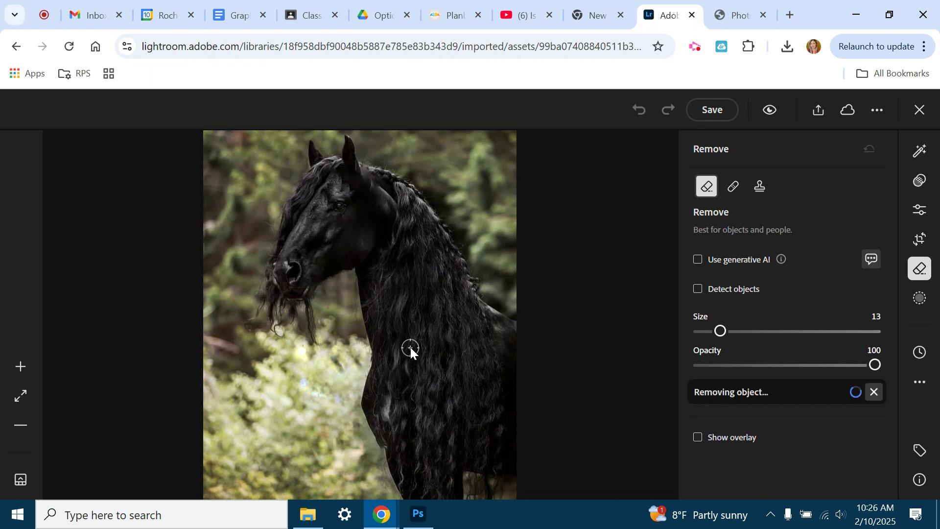
click(638, 110)
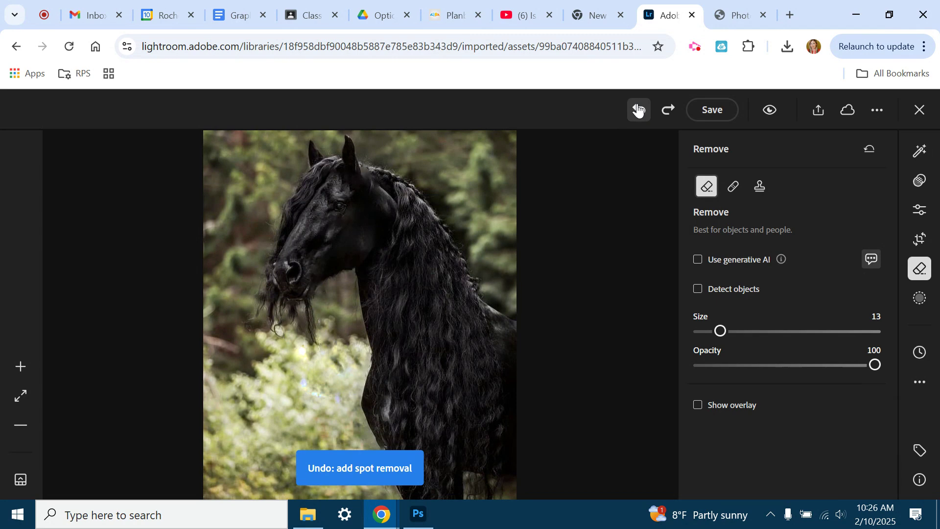
click(366, 179)
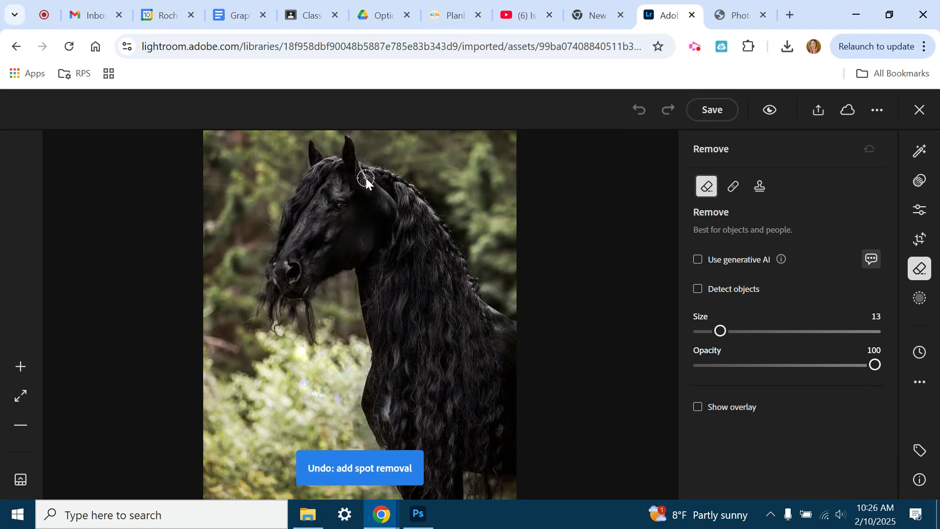
click(638, 110)
- Remove the bridle remnant behind the ear at brush size 8 and the light patch on the chest at size 9
drag(718, 331, 692, 331)
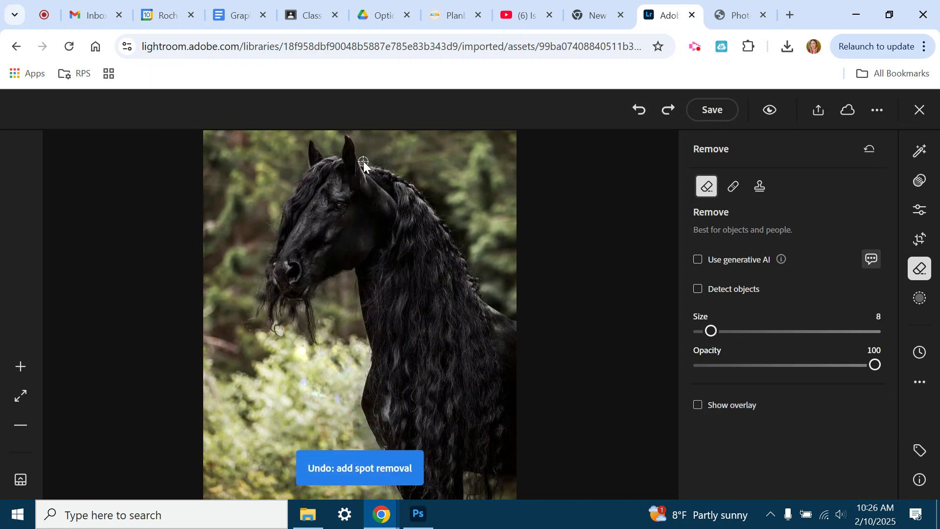
drag(366, 183, 367, 184)
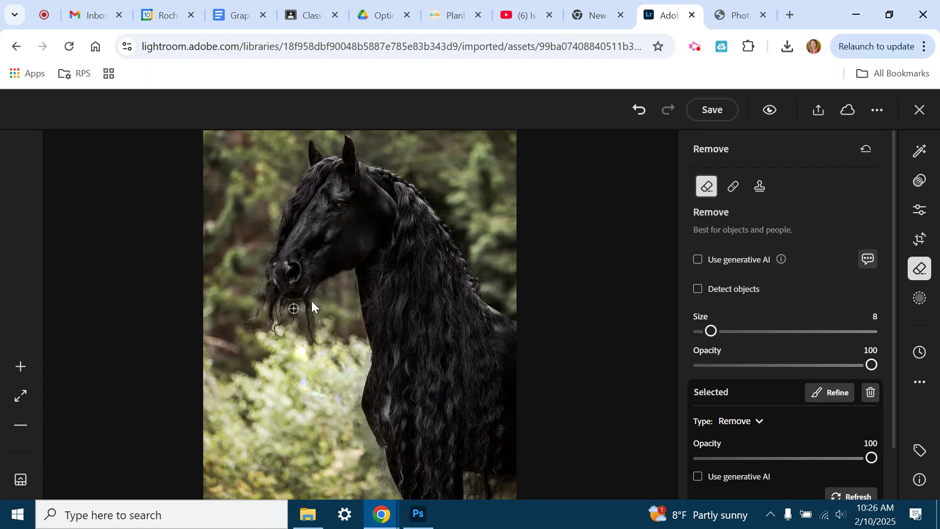
key(bracketright)
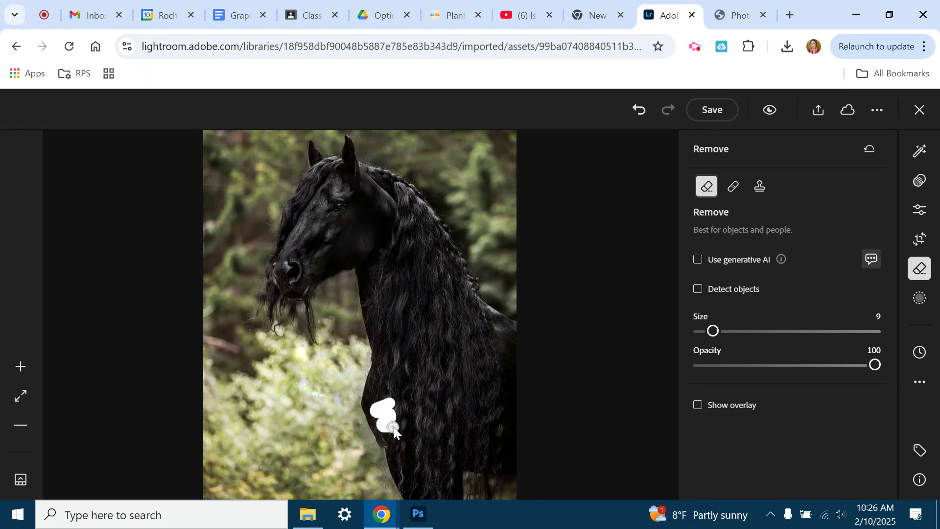
drag(396, 445, 397, 448)
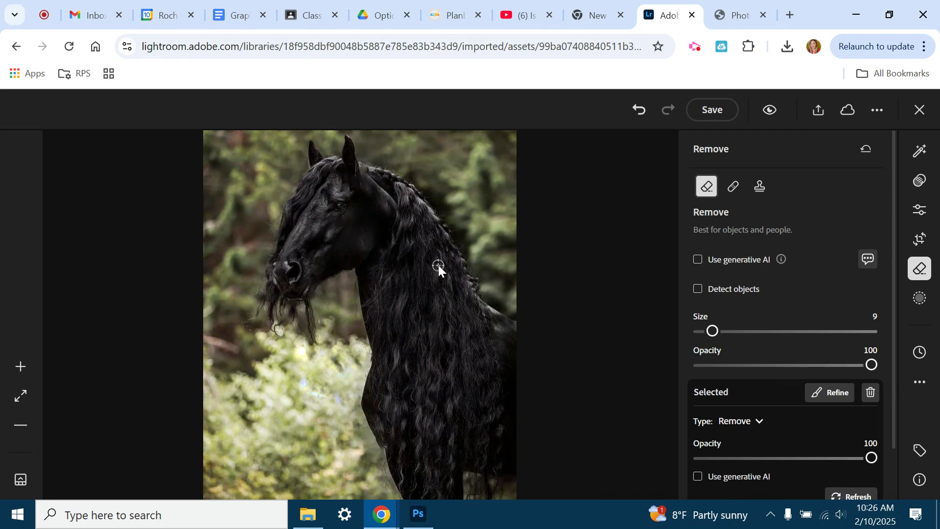
- Download the edited horse photo as JPG (Small) and close the browser's download list
click(821, 112)
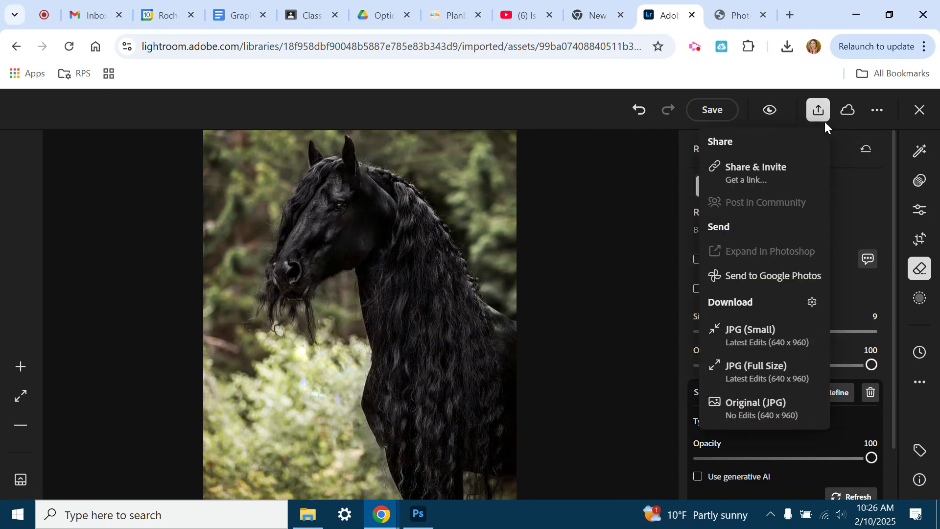
click(755, 337)
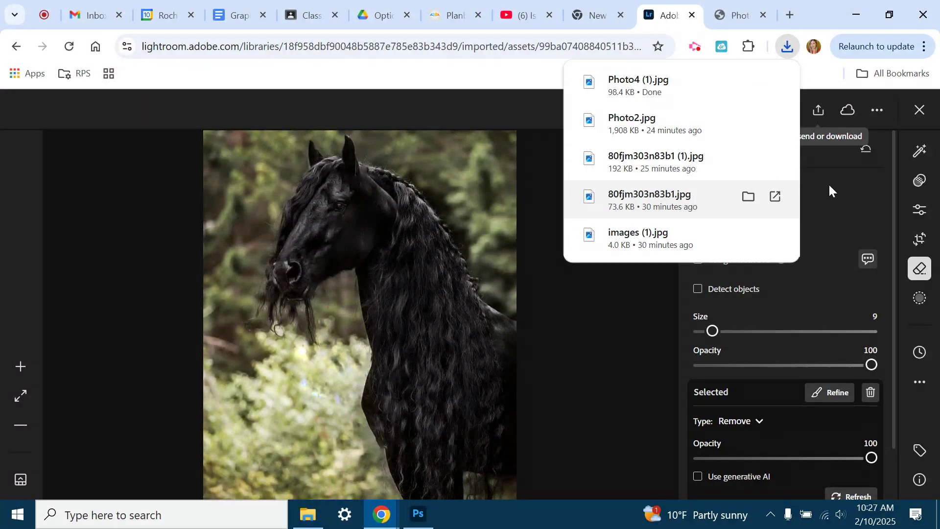
click(784, 48)
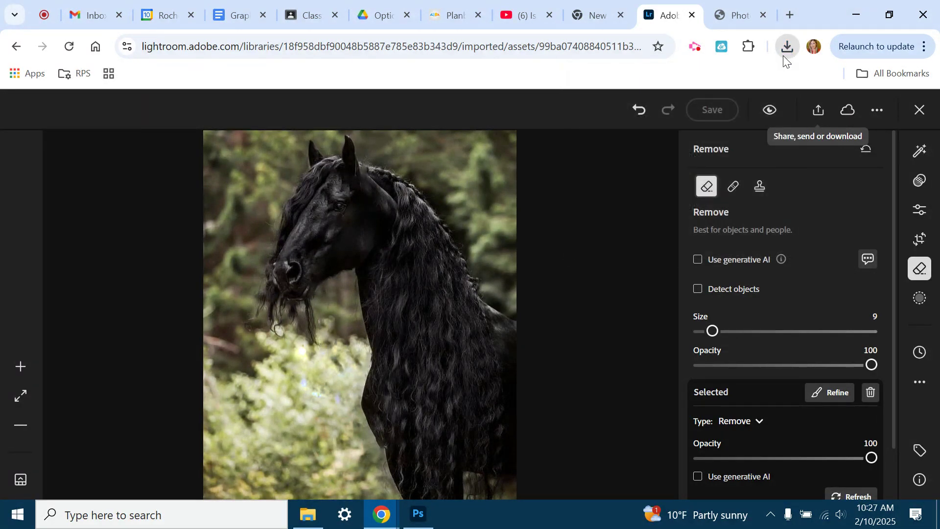
- Clone over the pale foliage in front of the horse's chest at size 29 and show the edit overlay
click(759, 188)
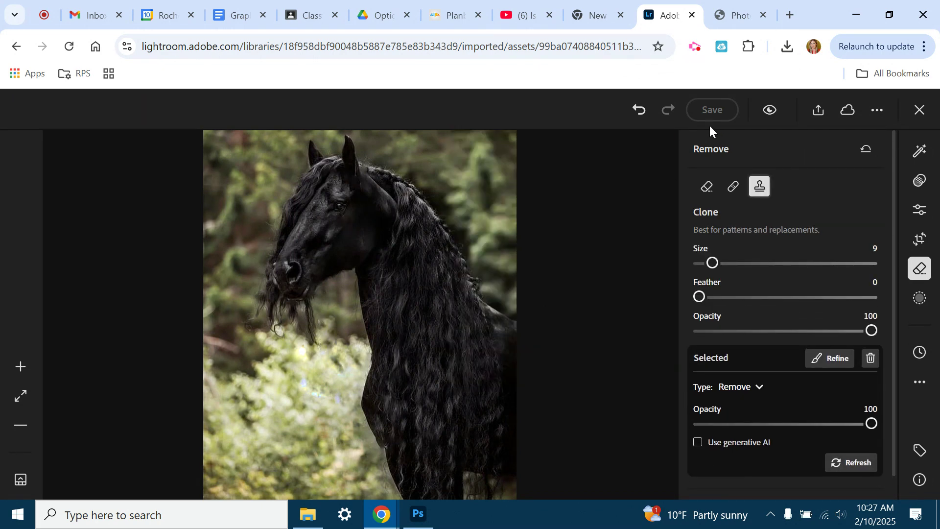
drag(713, 263, 747, 263)
click(311, 395)
mouse_move(304, 399)
mouse_down()
mouse_move(315, 394)
mouse_move(305, 418)
mouse_up()
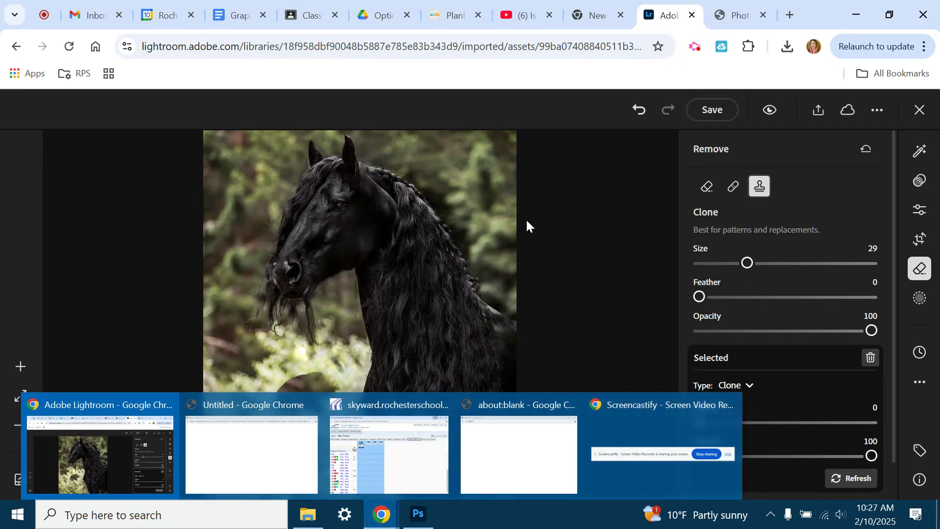
scroll(876, 421, down, 1)
click(697, 484)
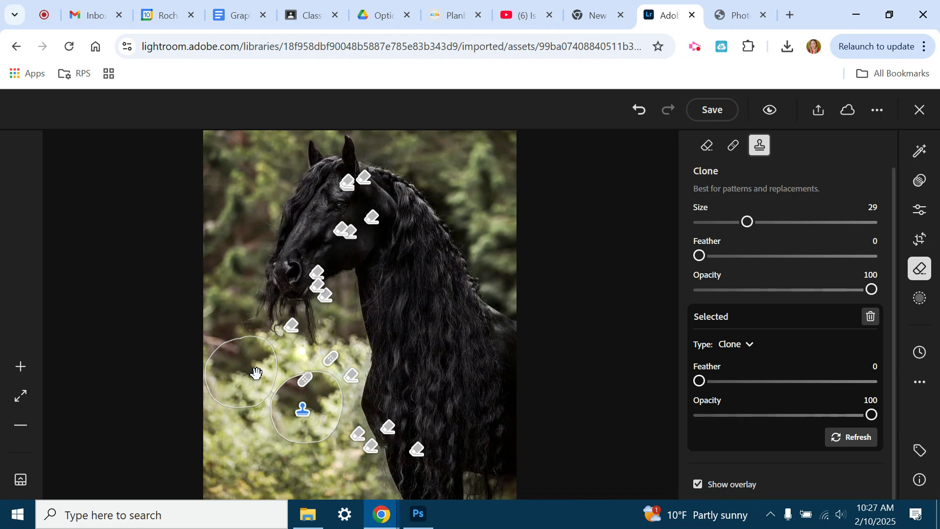
- Try a different clone source area in the foliage left of the selected clone spot, and undo the source moves
mouse_move(257, 373)
mouse_down()
mouse_move(243, 353)
mouse_move(247, 382)
mouse_move(242, 340)
mouse_up()
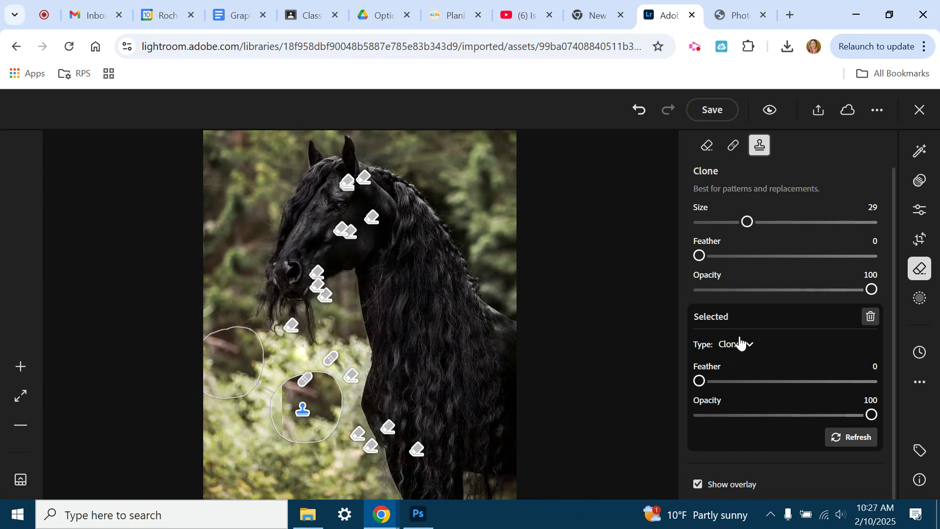
scroll(772, 277, up, 1)
click(641, 112)
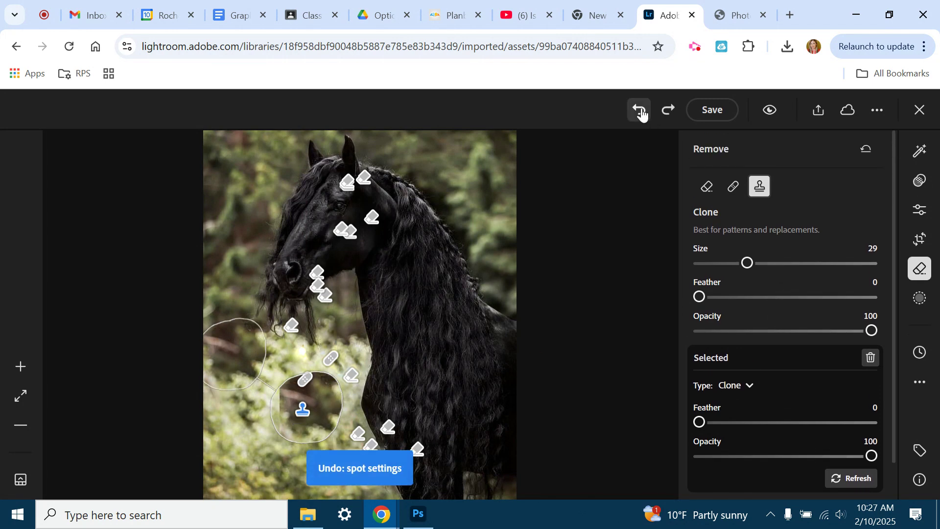
click(641, 112)
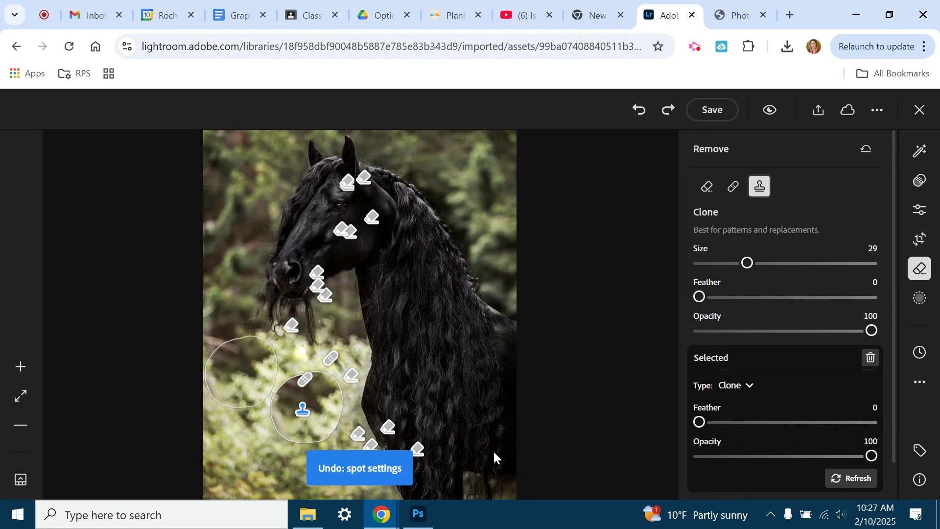
- Hide the edit overlay and undo the clone spot over the pale foliage in front of the horse's chest
scroll(890, 440, down, 1)
click(698, 485)
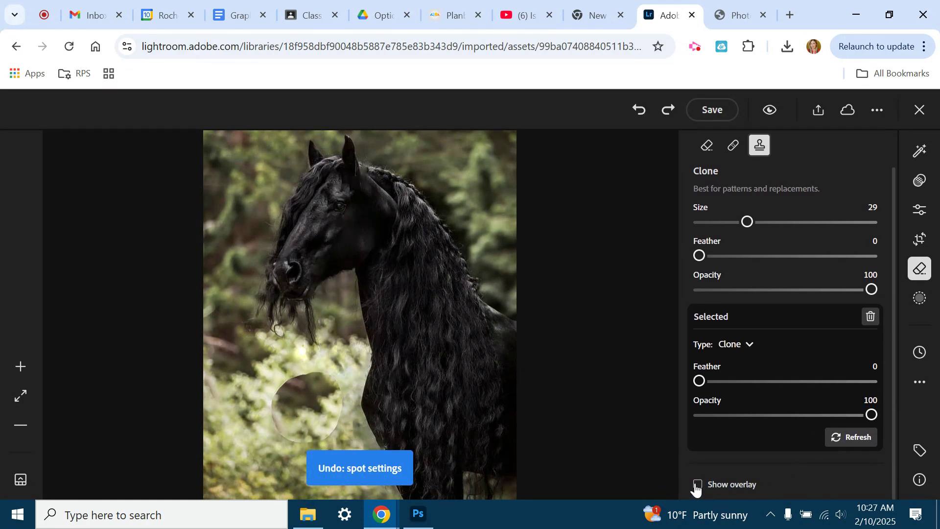
click(640, 111)
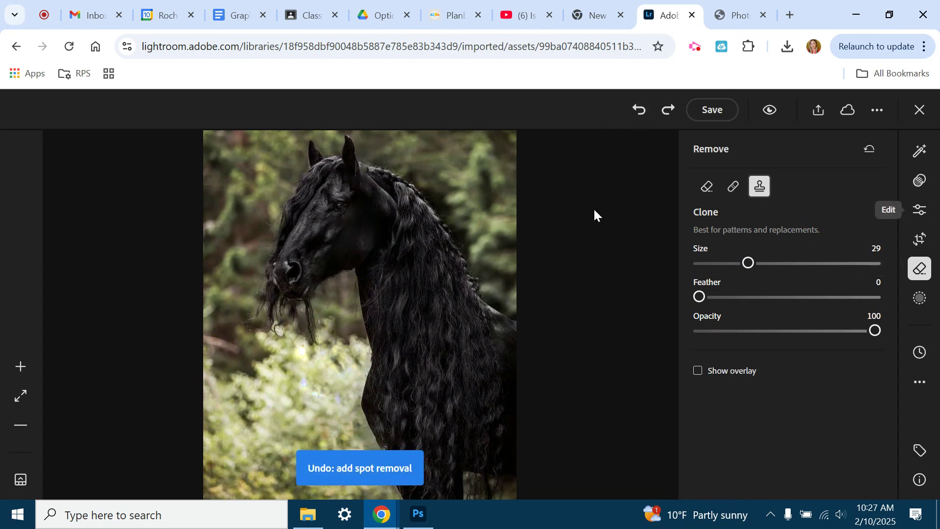
- Switch the retouching mode from Clone to Remove and finally to Heal
click(709, 189)
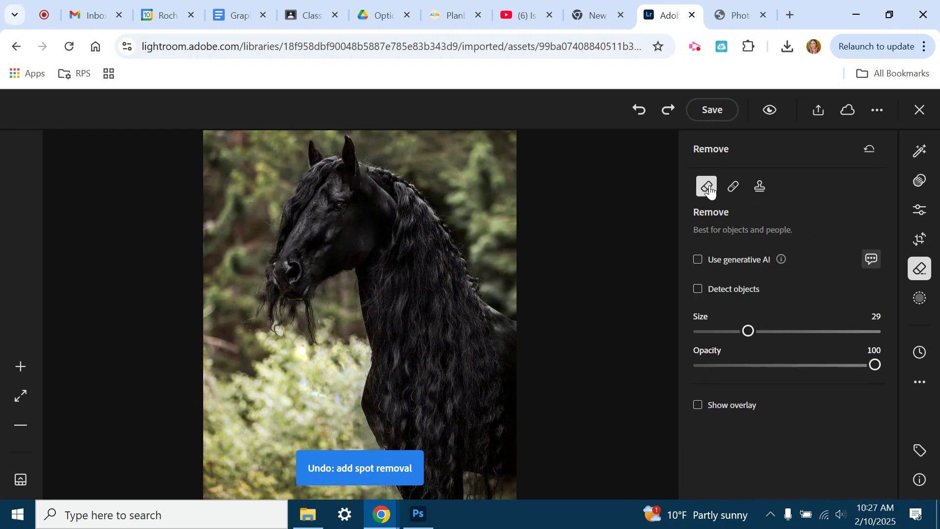
click(733, 189)
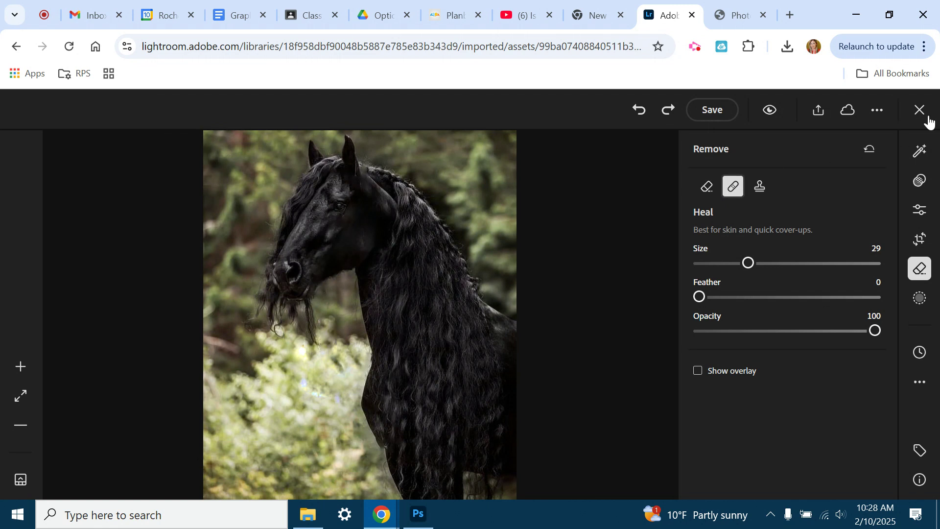
click(696, 48)
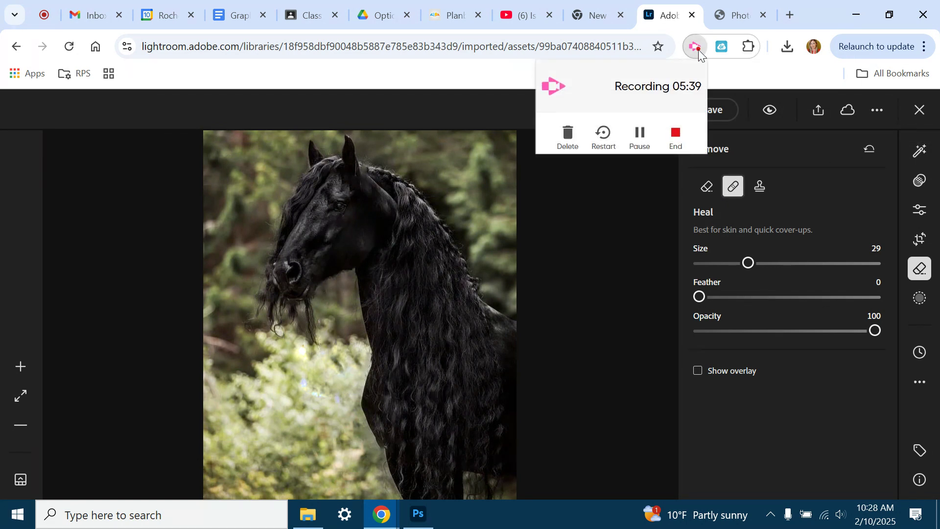